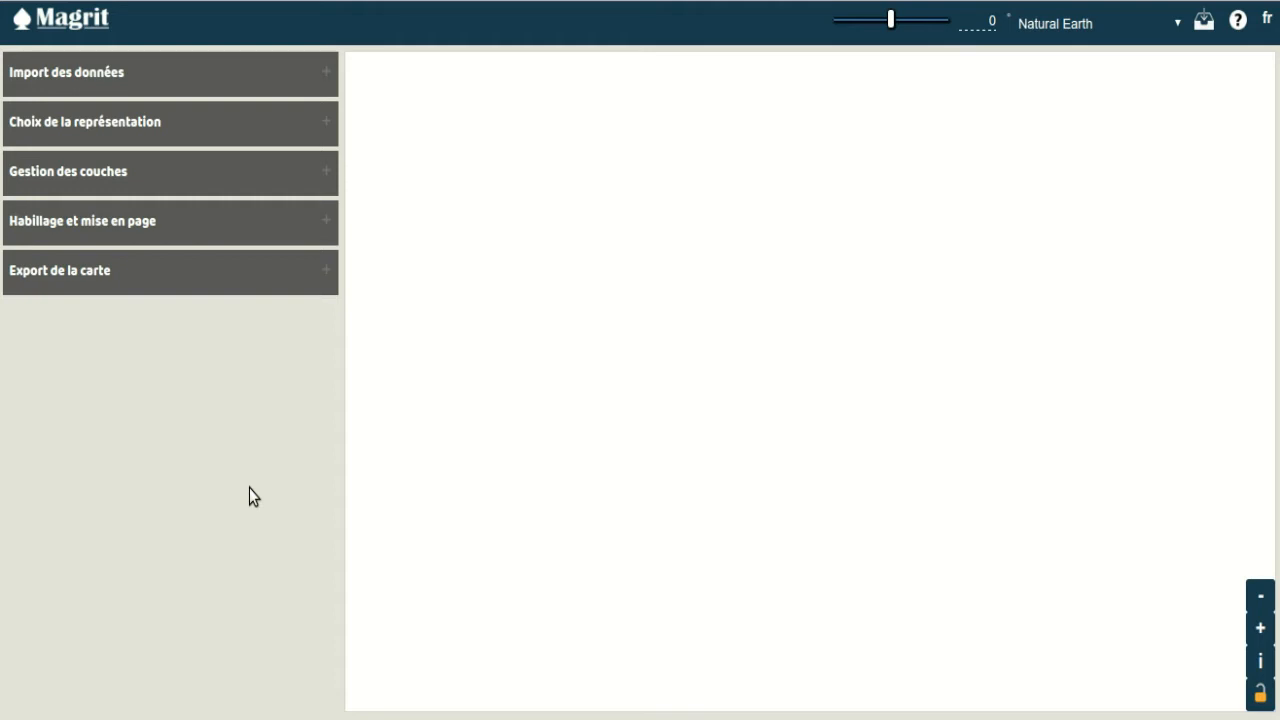
Step: Add the sample layer "Pays du monde (Polygones)" as the base map
{"action": "left_click", "coordinate": [226, 81]}
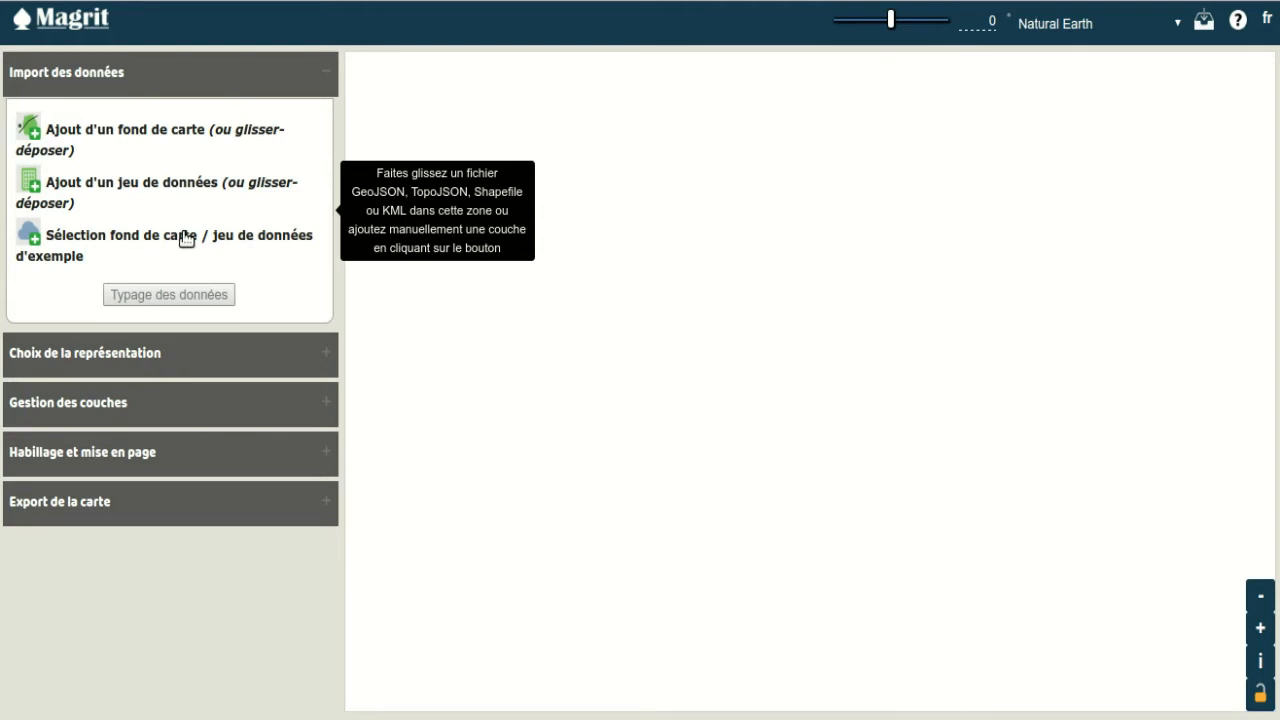
{"action": "left_click", "coordinate": [186, 238]}
{"action": "left_click", "coordinate": [560, 152]}
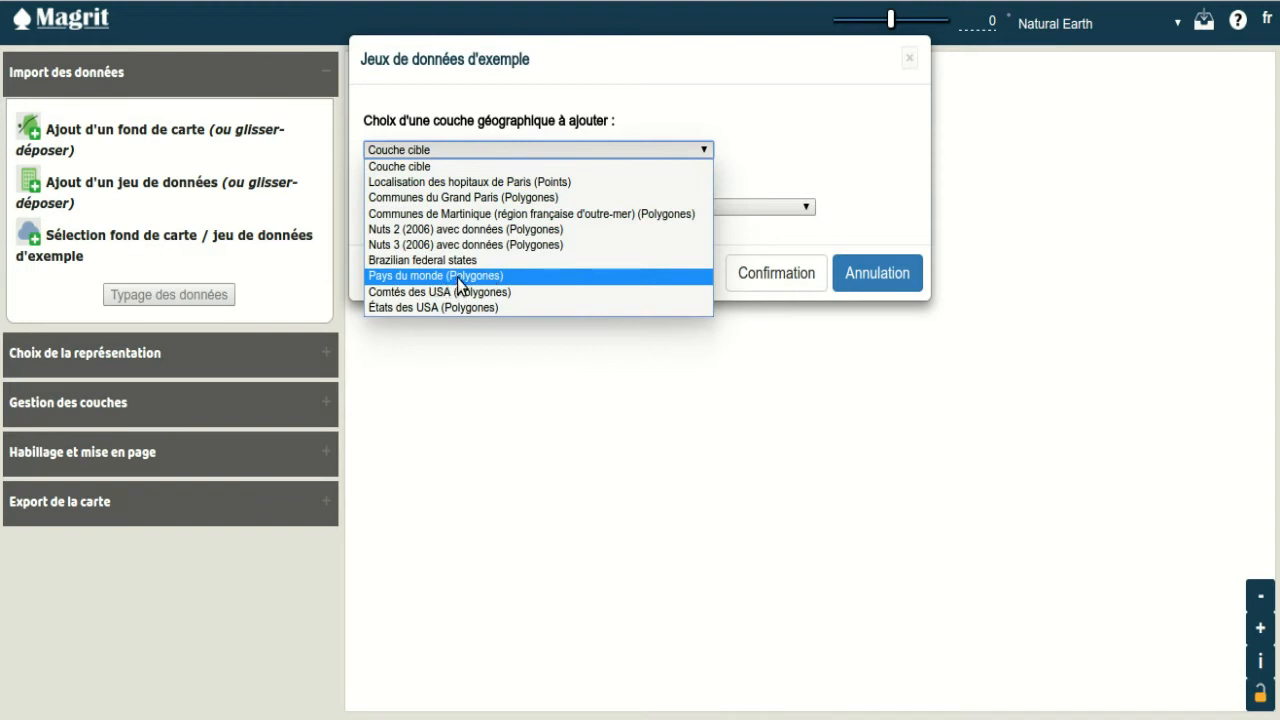
{"action": "left_click", "coordinate": [459, 279]}
{"action": "left_click", "coordinate": [780, 270]}
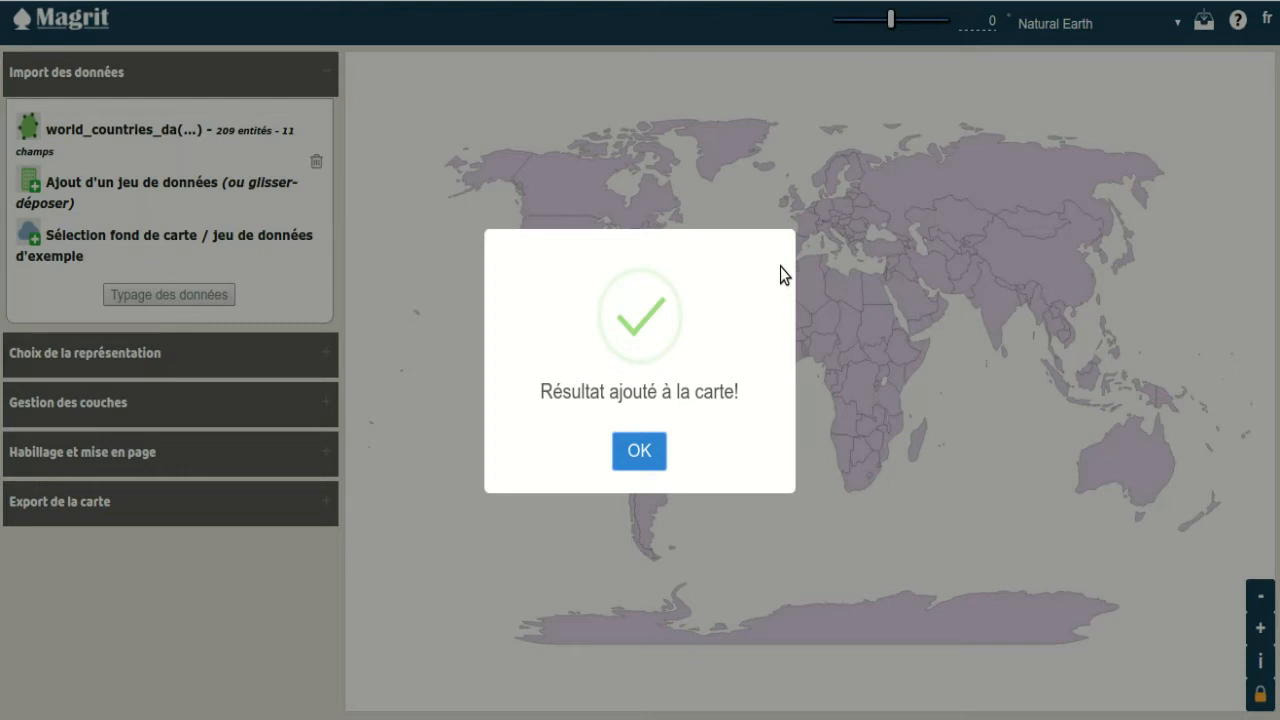
{"action": "left_click", "coordinate": [643, 452]}
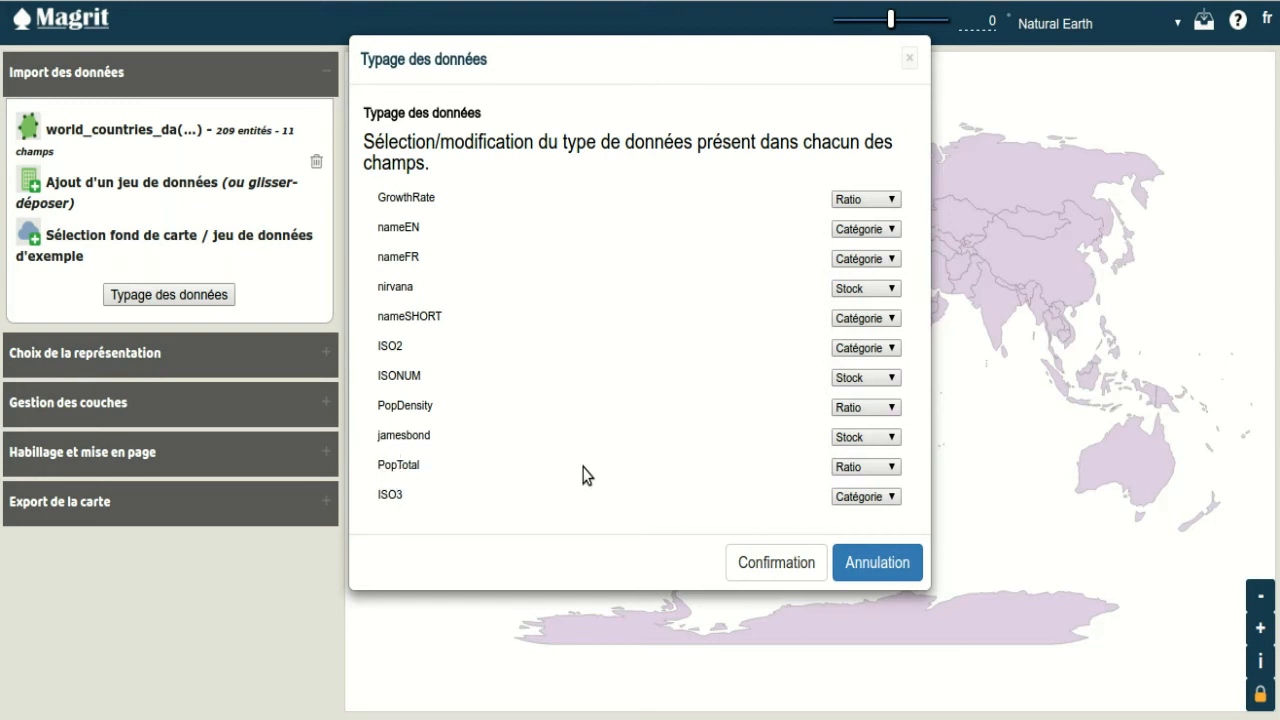
Step: Set the data type of the PopTotal field to Stock and confirm the field typing
{"action": "left_click", "coordinate": [858, 467]}
{"action": "left_click", "coordinate": [851, 481]}
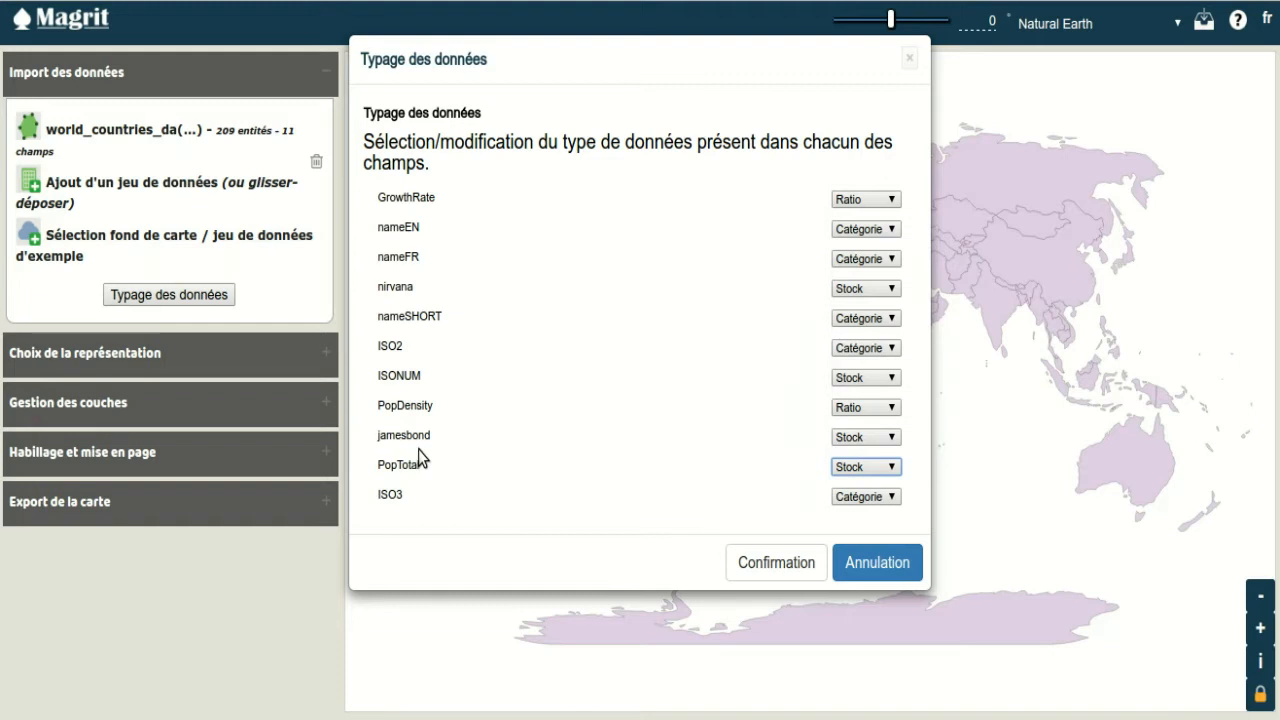
{"action": "left_click", "coordinate": [751, 565]}
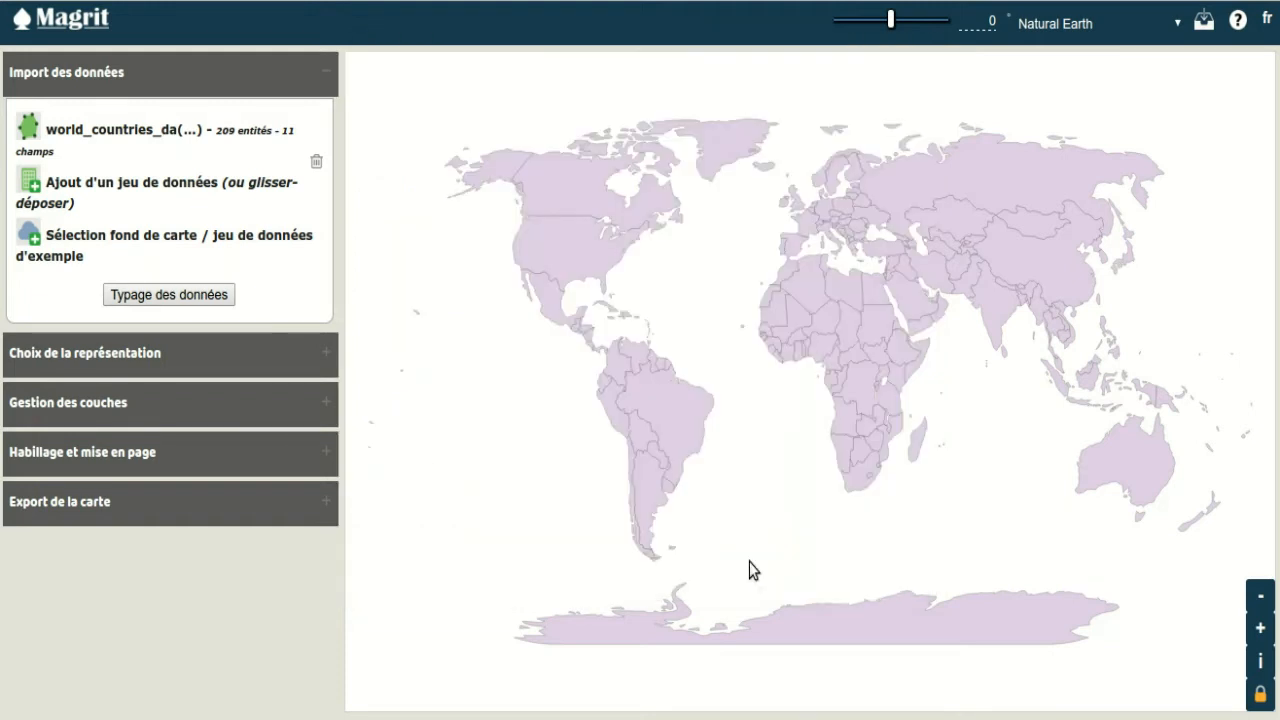
Step: Set the map size to 800 px wide and 500 px high
{"action": "left_click", "coordinate": [148, 452]}
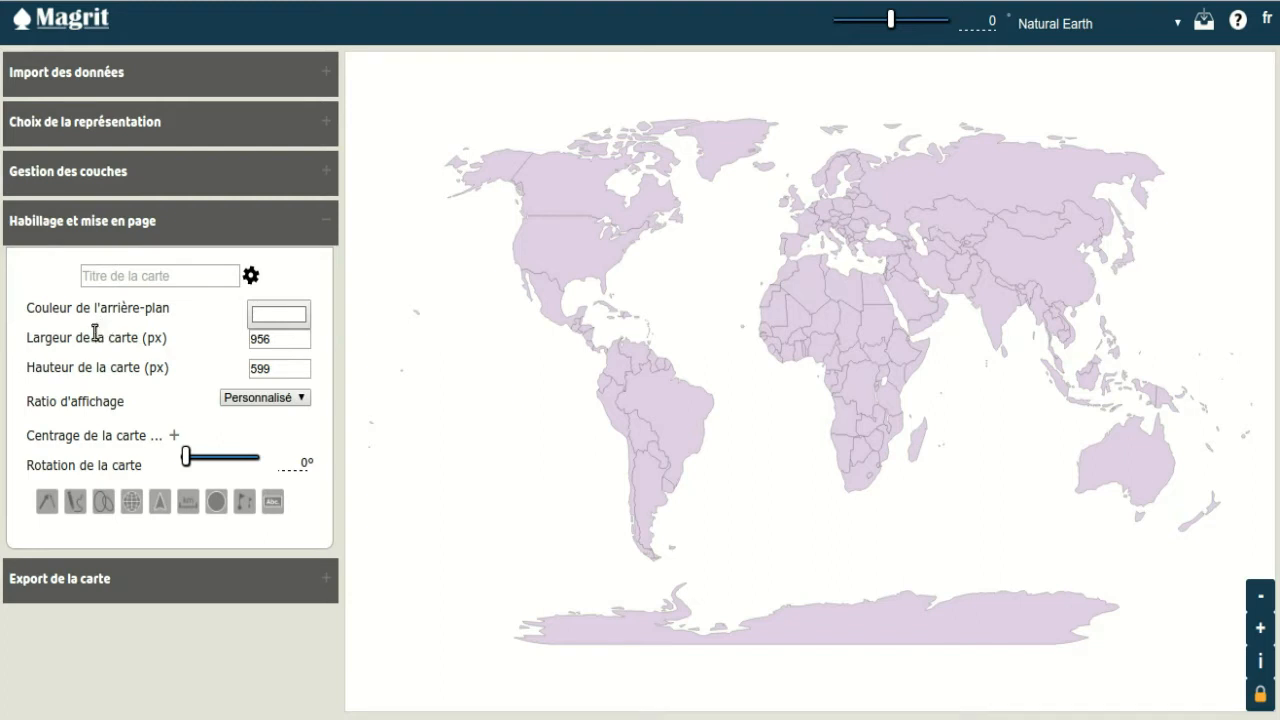
{"action": "double_click", "coordinate": [272, 339]}
{"action": "type", "text": "800"}
{"action": "key", "text": "Tab"}
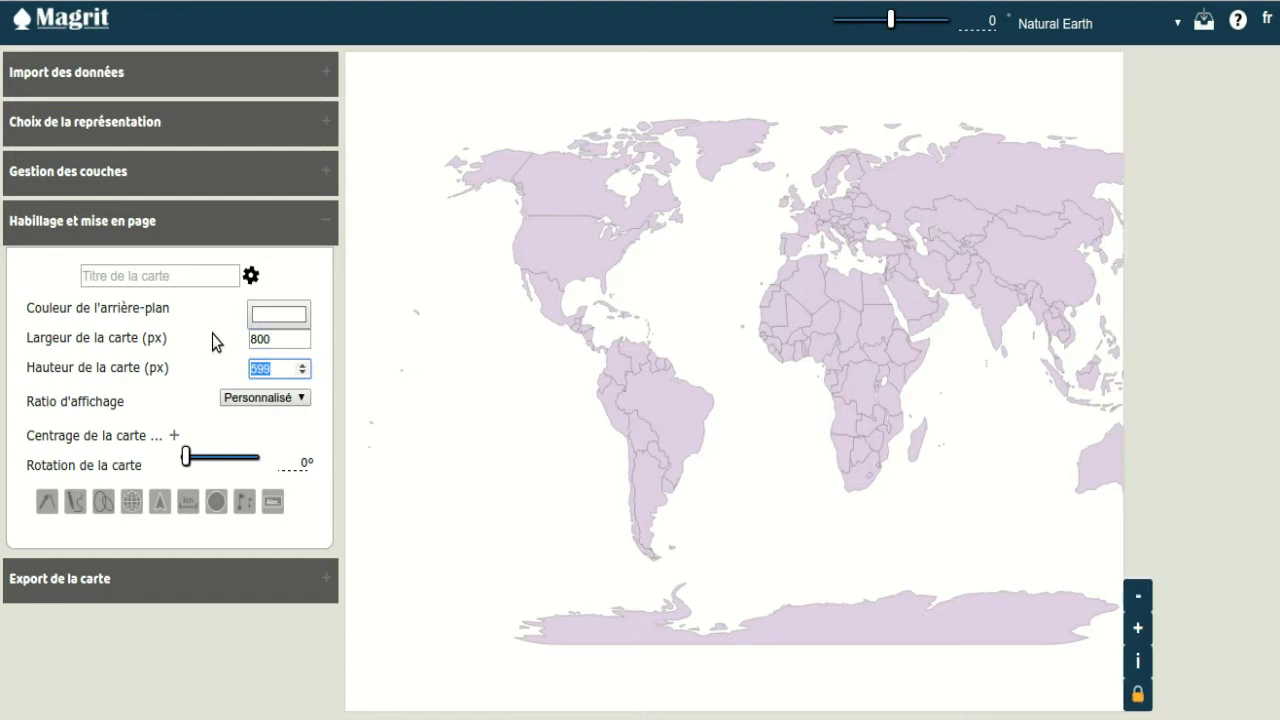
{"action": "type", "text": "500"}
{"action": "key", "text": "Return"}
Step: Change the map's background colour from white to a muted light blue
{"action": "left_click", "coordinate": [295, 318]}
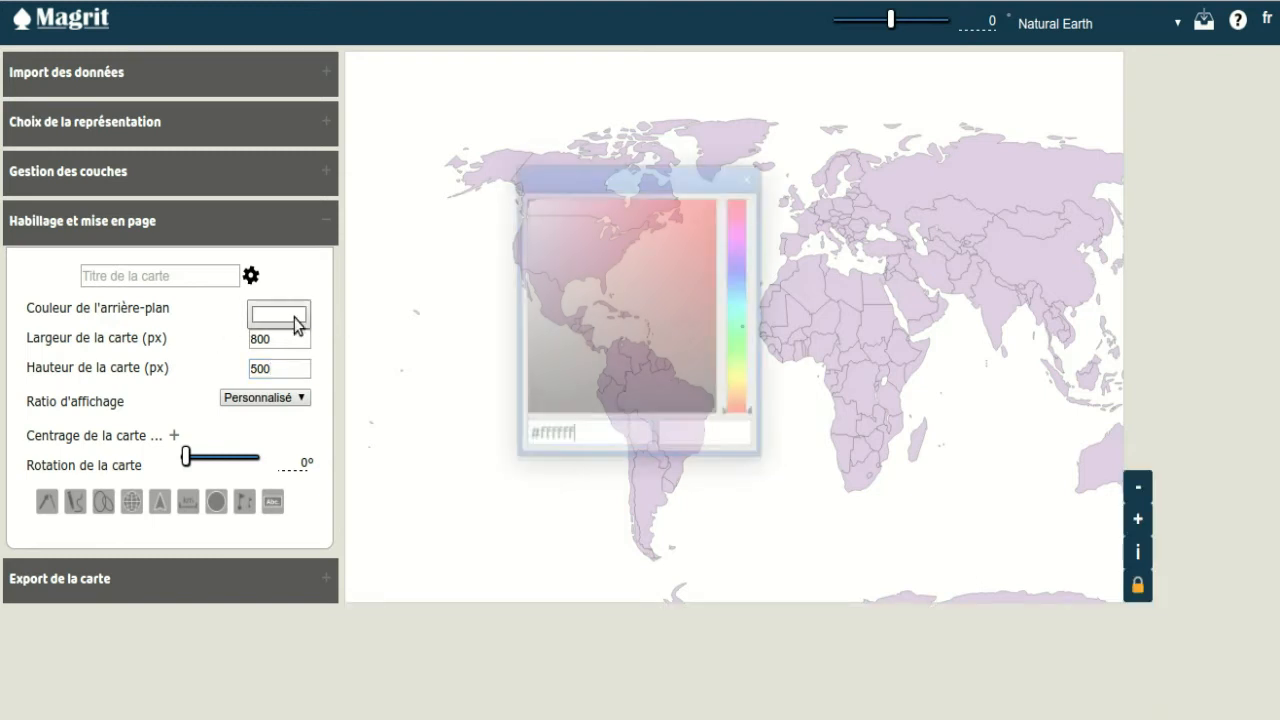
{"action": "mouse_move", "coordinate": [739, 290]}
{"action": "left_mouse_down"}
{"action": "mouse_move", "coordinate": [740, 269]}
{"action": "mouse_move", "coordinate": [737, 286]}
{"action": "left_mouse_up"}
{"action": "left_click_drag", "start_coordinate": [625, 262], "coordinate": [567, 239]}
{"action": "key", "text": "Return"}
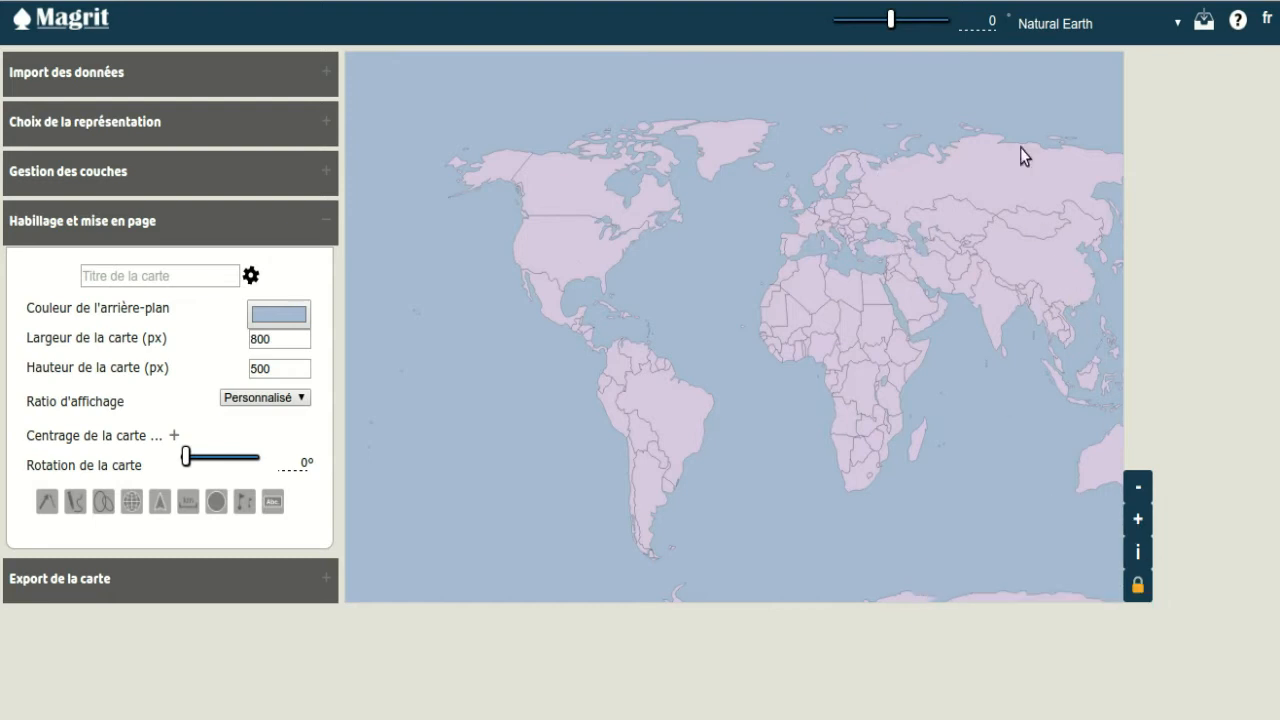
Step: Change the map projection to mercator and set its longitude rotation to -150°
{"action": "left_click", "coordinate": [1047, 25]}
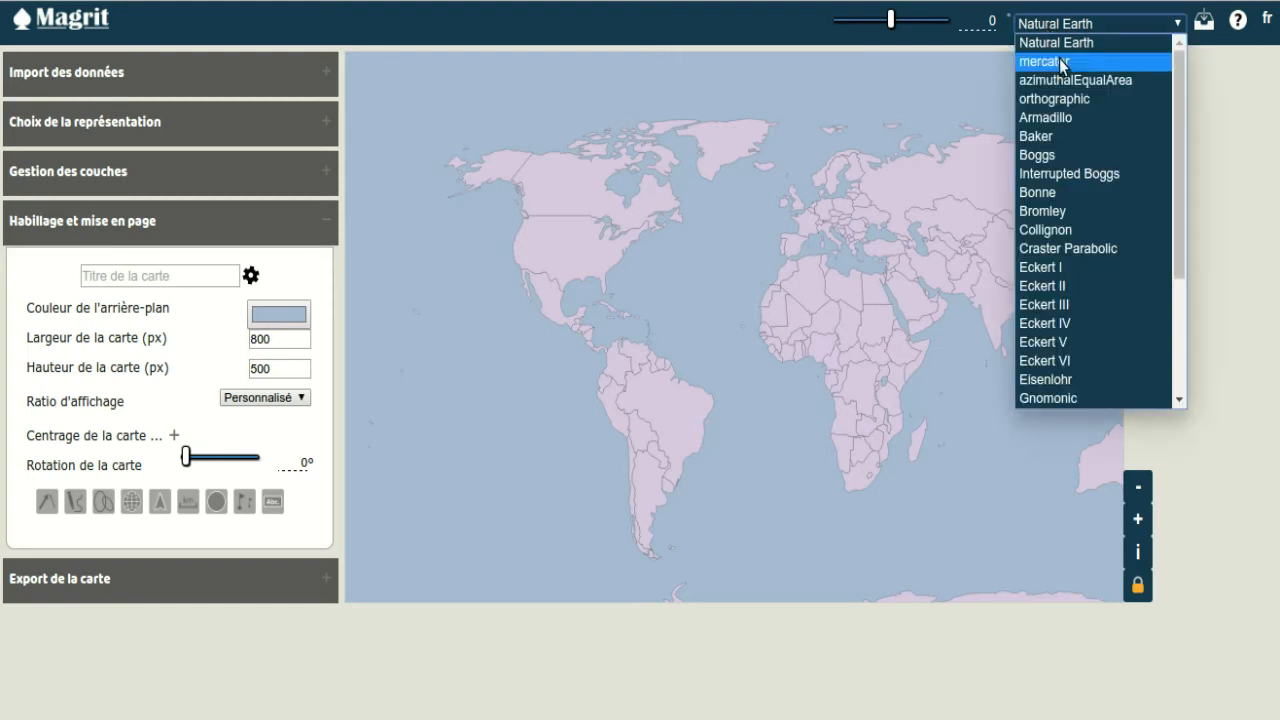
{"action": "left_click", "coordinate": [1062, 62]}
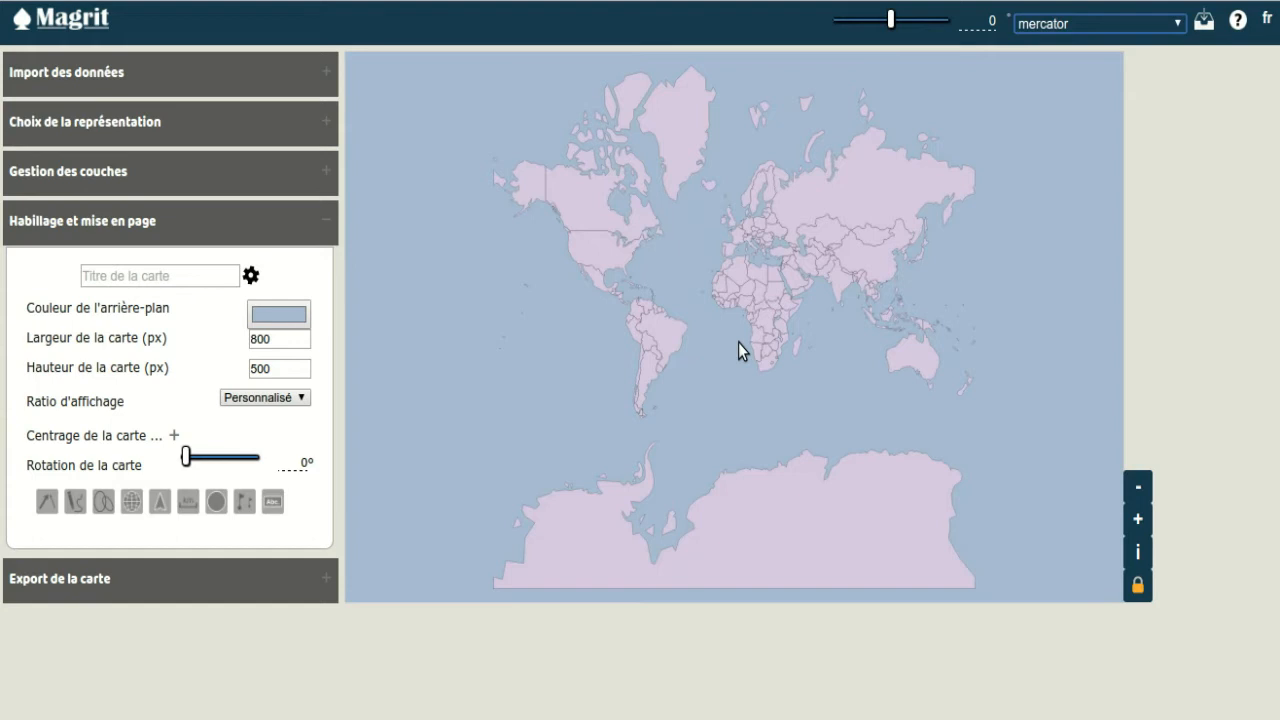
{"action": "left_click_drag", "start_coordinate": [891, 20], "coordinate": [851, 21]}
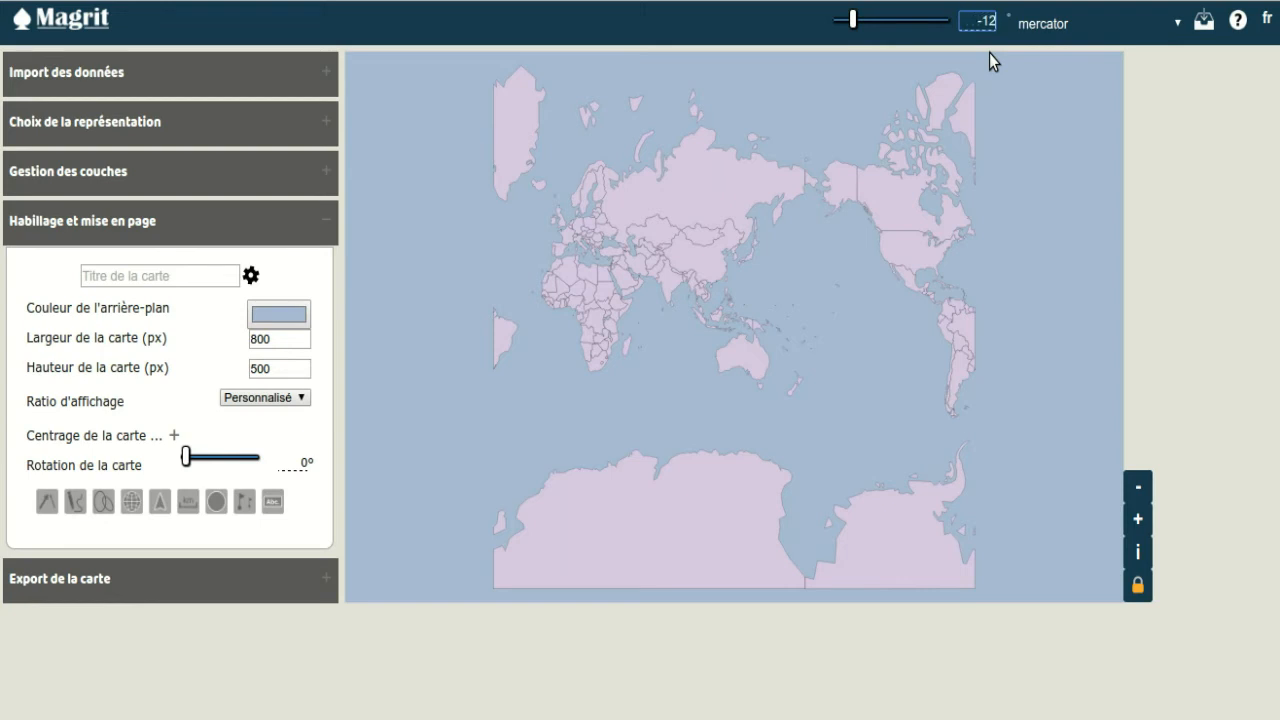
{"action": "key", "text": "Return"}
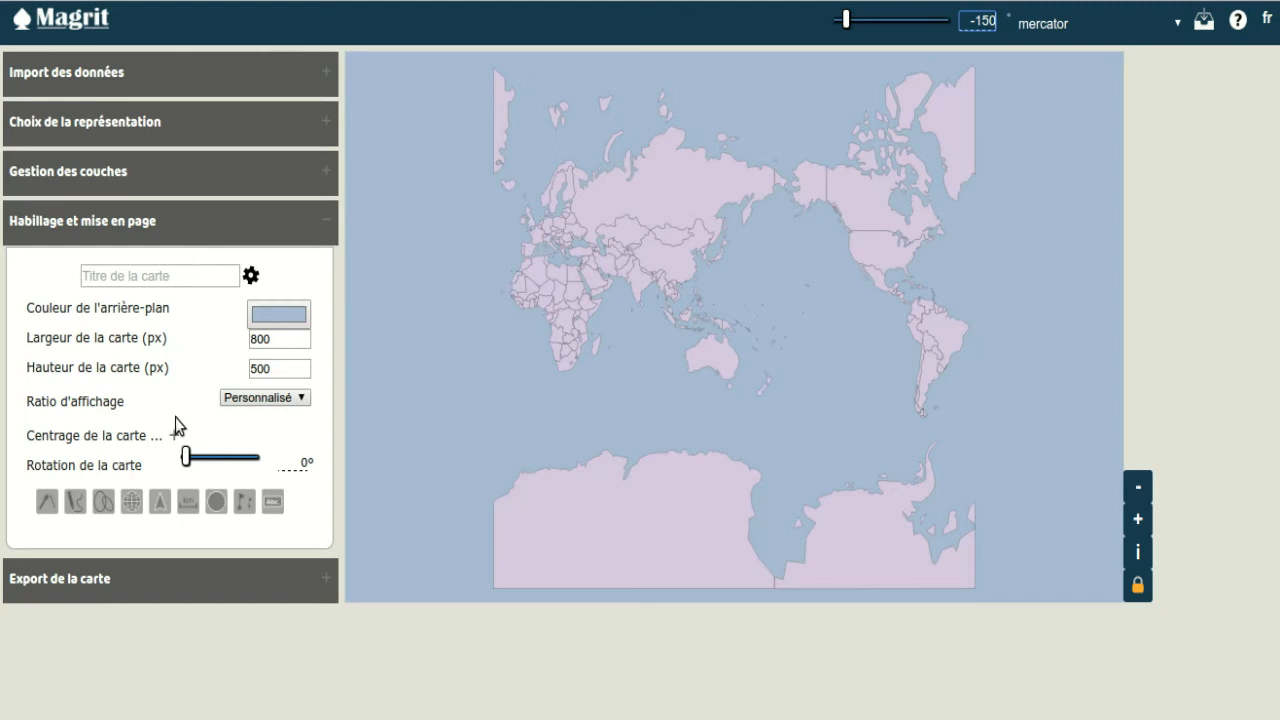
Step: Rotate the whole map by 180° so that south points up
{"action": "left_click_drag", "start_coordinate": [186, 461], "coordinate": [220, 458]}
{"action": "double_click", "coordinate": [296, 463]}
{"action": "type", "text": "18"}
{"action": "key", "text": "Return"}
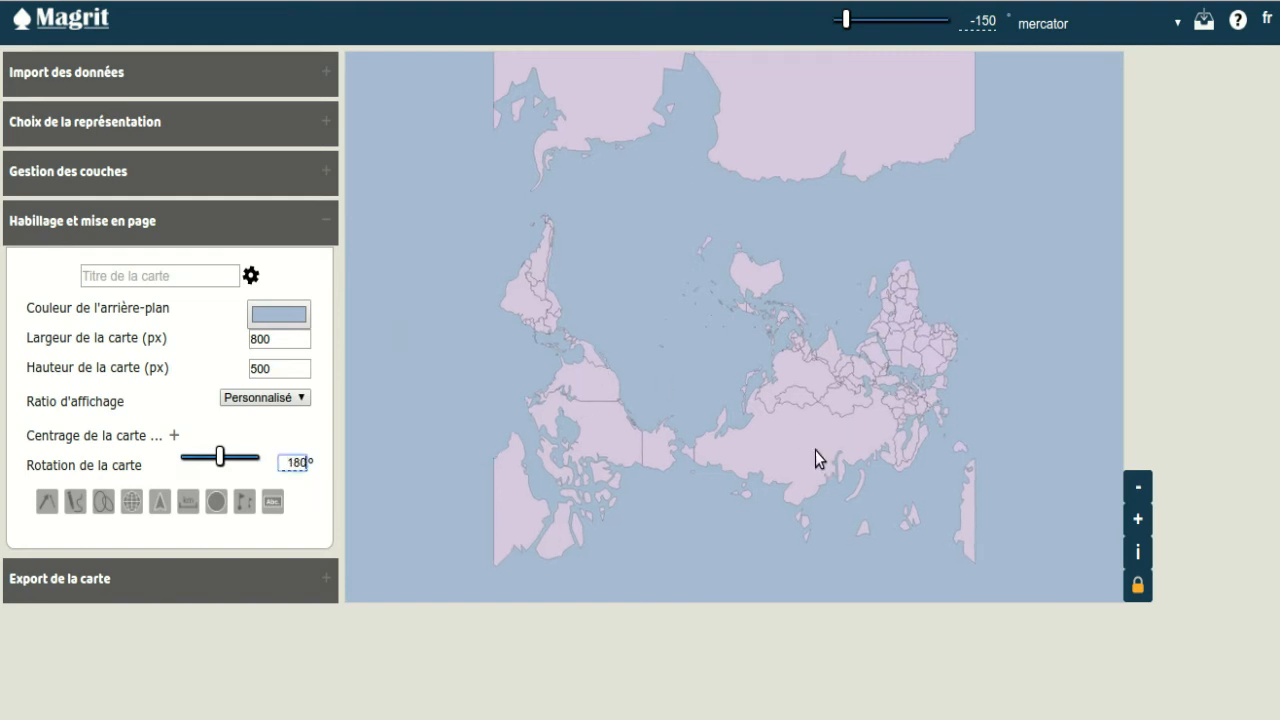
Step: Unlock the map view, enlarge and recentre the continents within the frame, and lock the view again
{"action": "left_click", "coordinate": [1139, 586]}
{"action": "scroll", "coordinate": [778, 440], "scroll_direction": "up", "scroll_amount": 4}
{"action": "scroll", "coordinate": [781, 443], "scroll_direction": "up", "scroll_amount": 3}
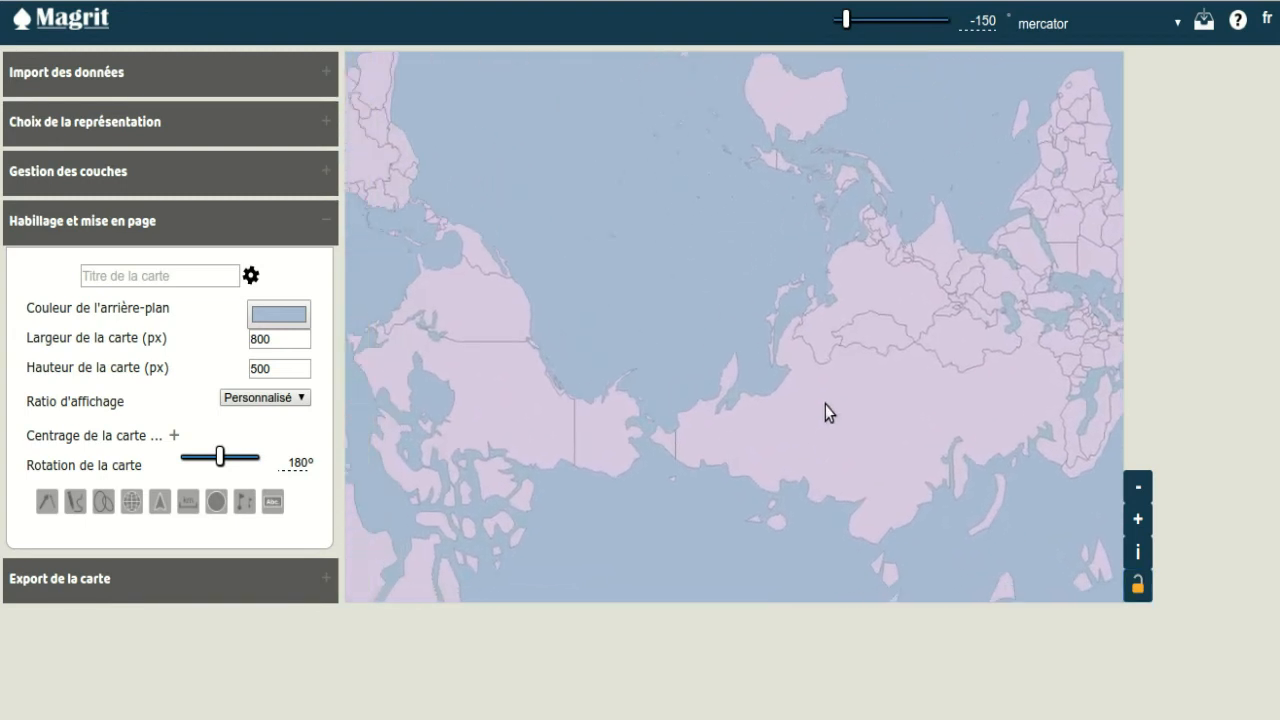
{"action": "left_click_drag", "start_coordinate": [754, 443], "coordinate": [774, 394]}
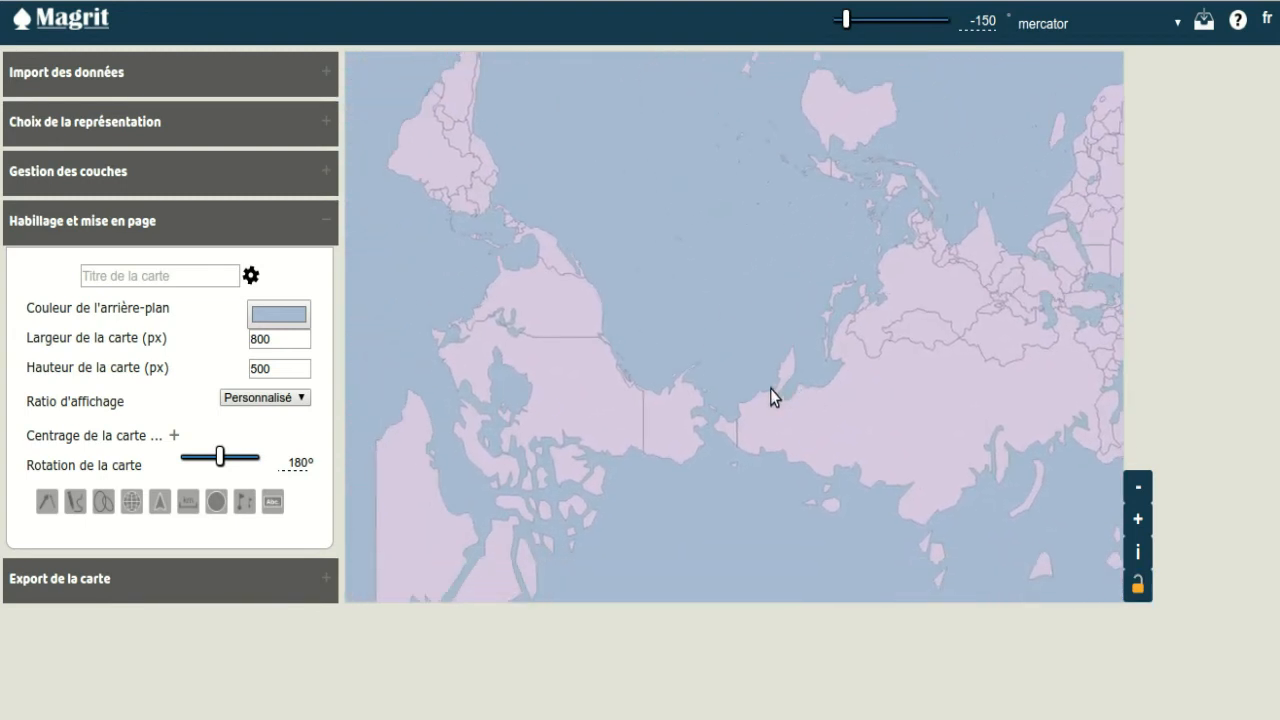
{"action": "scroll", "coordinate": [747, 384], "scroll_direction": "down", "scroll_amount": 3}
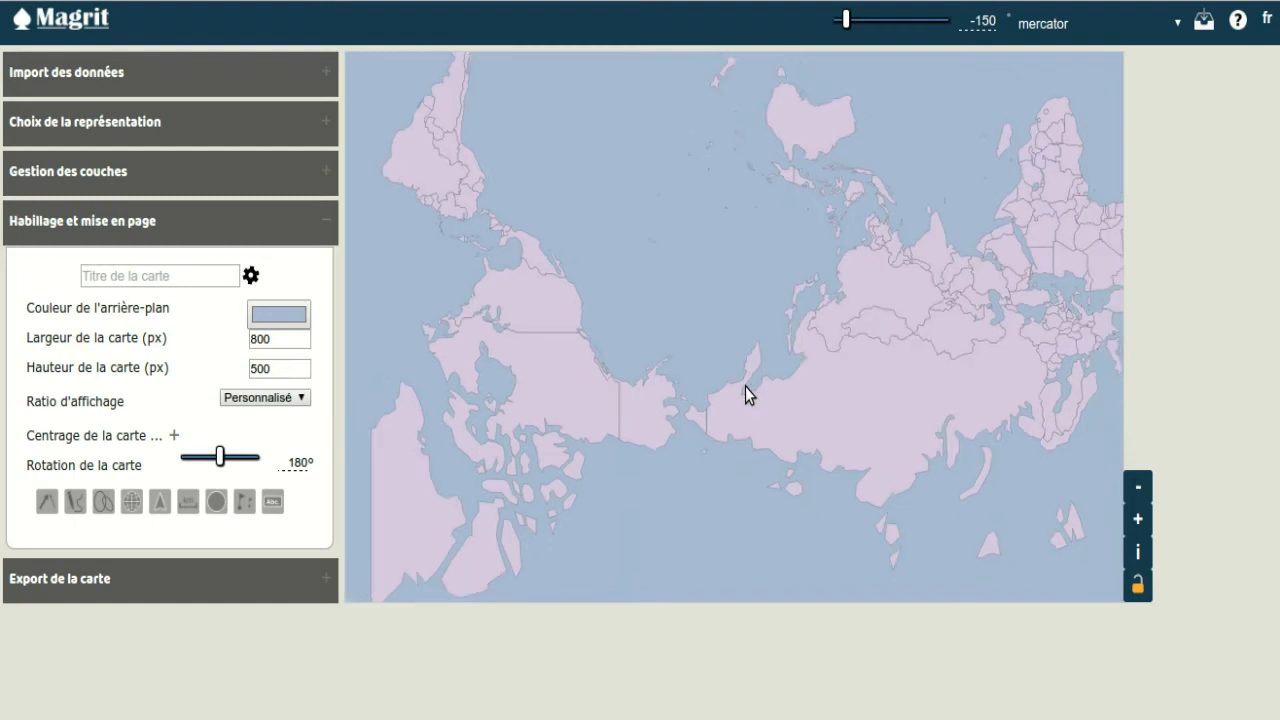
{"action": "left_click_drag", "start_coordinate": [716, 384], "coordinate": [801, 433]}
{"action": "scroll", "coordinate": [779, 399], "scroll_direction": "up", "scroll_amount": 1}
{"action": "scroll", "coordinate": [770, 403], "scroll_direction": "up", "scroll_amount": 1}
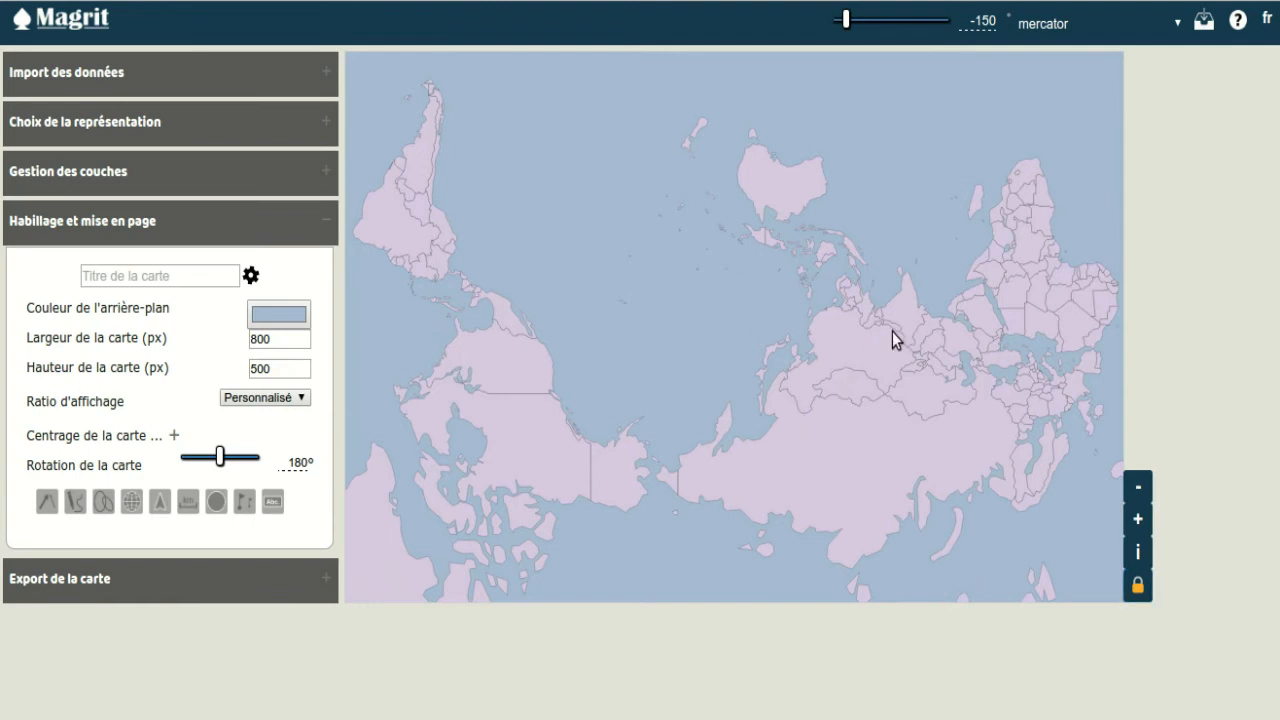
Step: Set the fill colour of the world_countries_data layer to the grey-brown #8a7f6d
{"action": "left_click", "coordinate": [138, 171]}
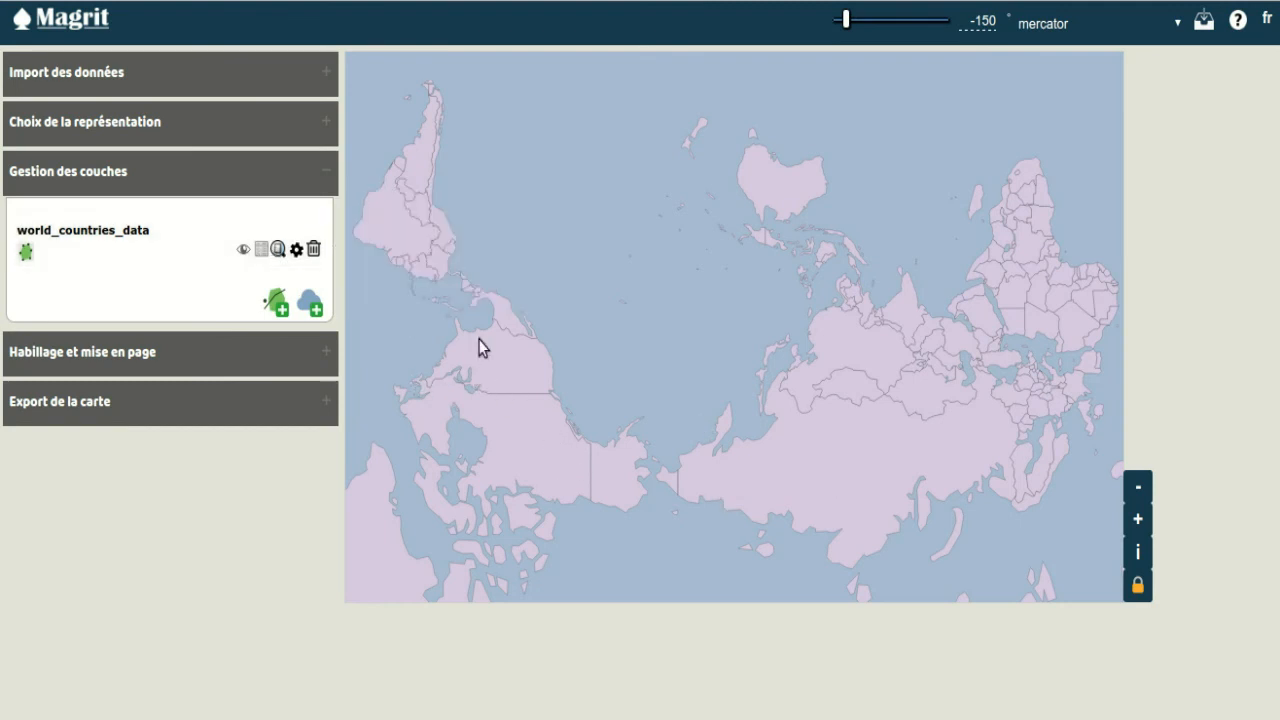
{"action": "left_click", "coordinate": [297, 250]}
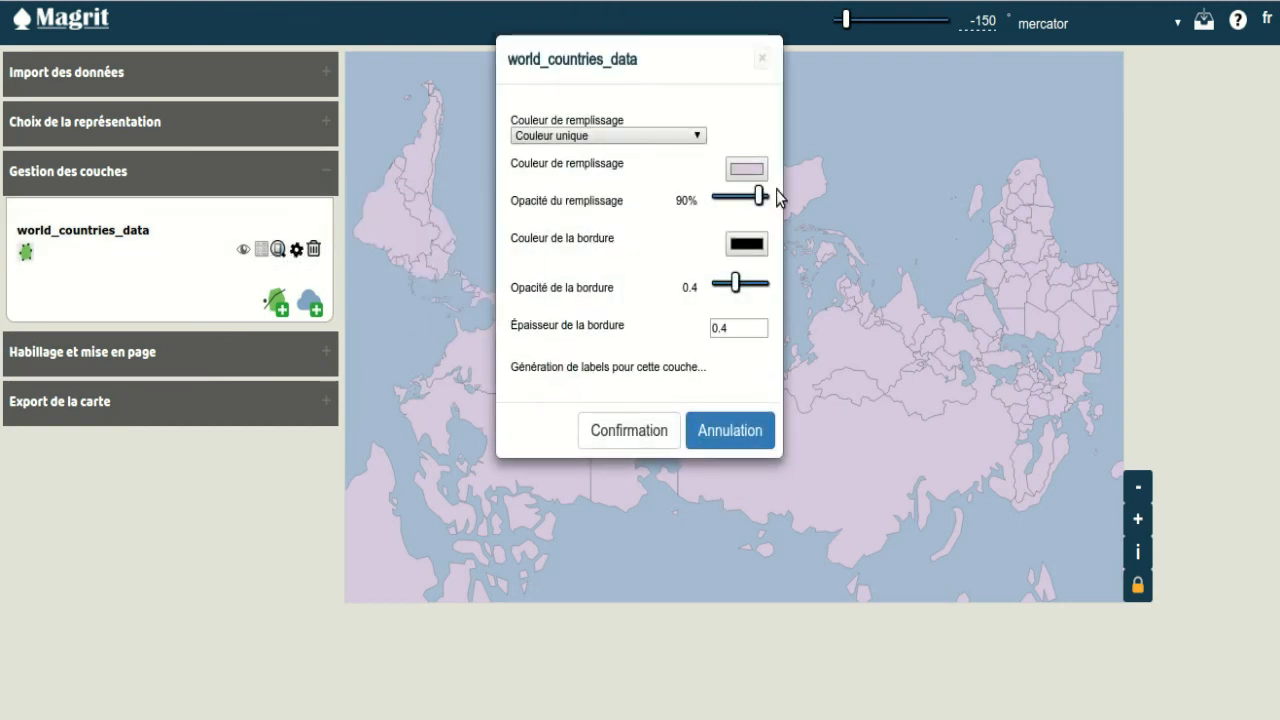
{"action": "left_click", "coordinate": [747, 168]}
{"action": "left_click_drag", "start_coordinate": [740, 325], "coordinate": [741, 393]}
{"action": "left_click", "coordinate": [581, 307]}
{"action": "left_click", "coordinate": [577, 291]}
{"action": "left_click", "coordinate": [565, 303]}
{"action": "left_click", "coordinate": [561, 289]}
{"action": "left_click", "coordinate": [564, 293]}
{"action": "left_click", "coordinate": [566, 302]}
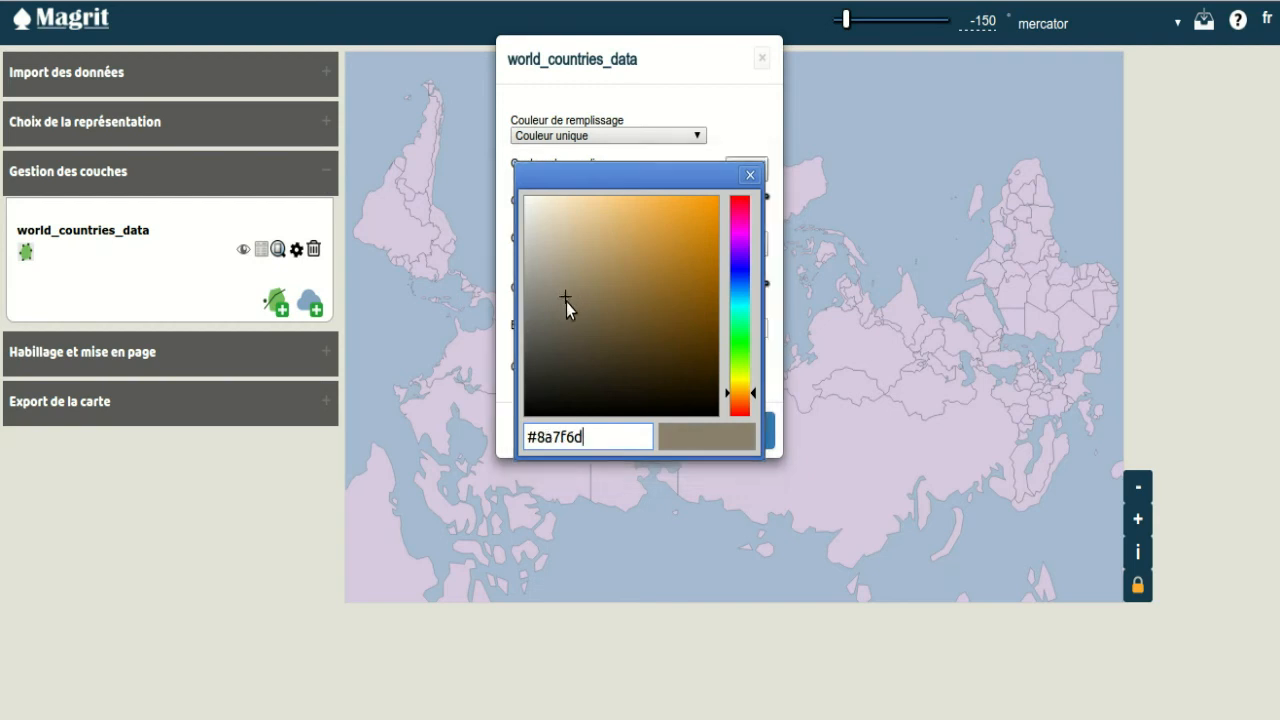
{"action": "left_click", "coordinate": [750, 175]}
Step: Give the world_countries_data layer a white border with a thickness of 1 and confirm the style
{"action": "left_click", "coordinate": [752, 244]}
{"action": "left_click", "coordinate": [574, 209]}
{"action": "left_click_drag", "start_coordinate": [564, 205], "coordinate": [508, 200]}
{"action": "left_click", "coordinate": [508, 200]}
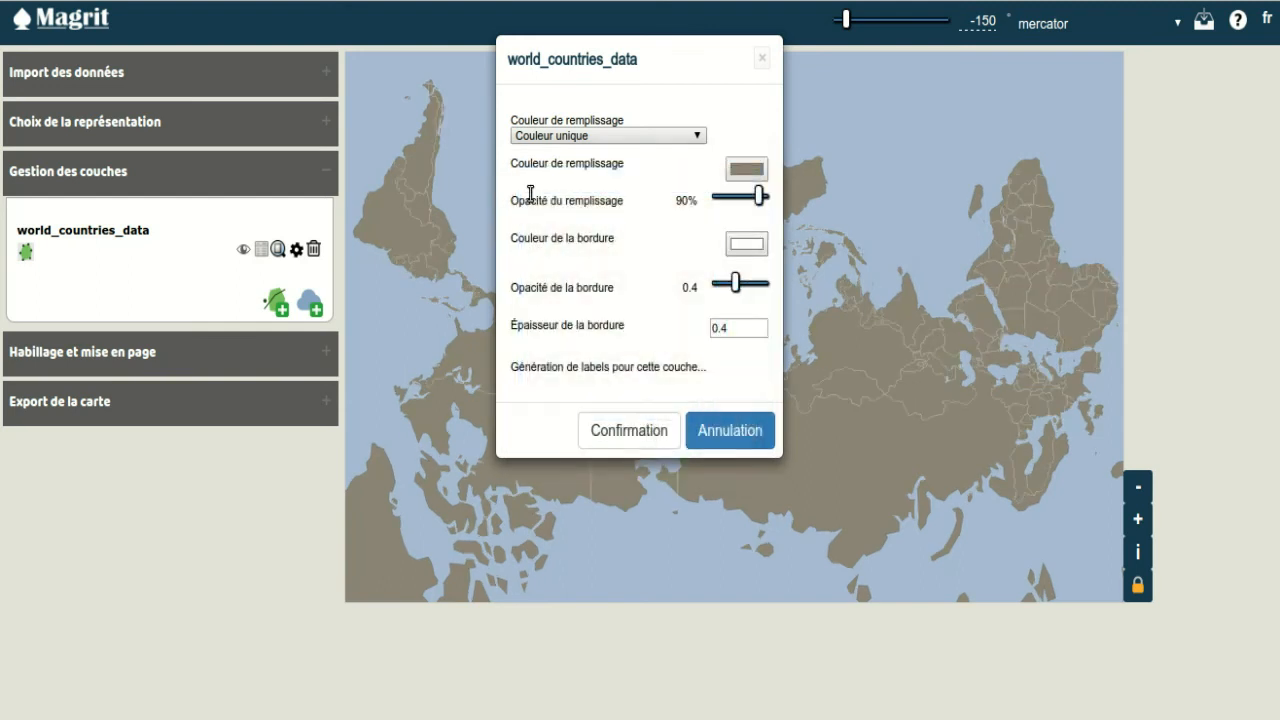
{"action": "left_click_drag", "start_coordinate": [755, 328], "coordinate": [660, 313]}
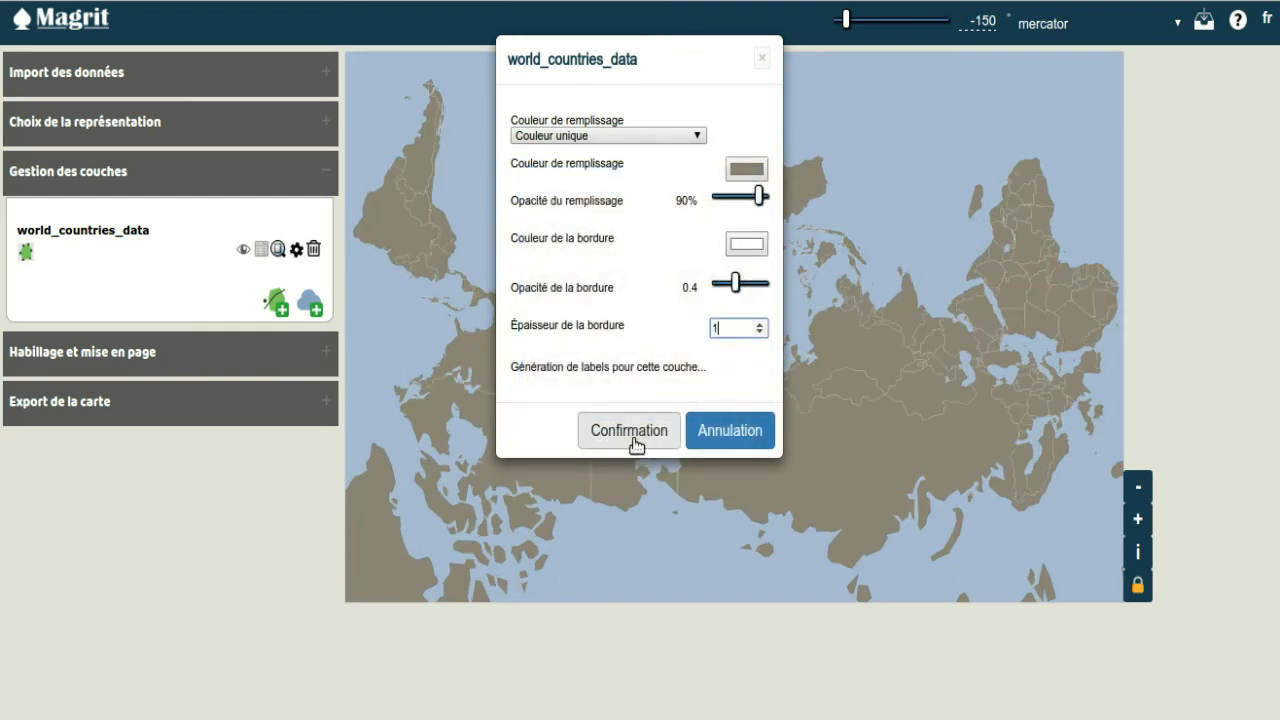
{"action": "left_click", "coordinate": [631, 438]}
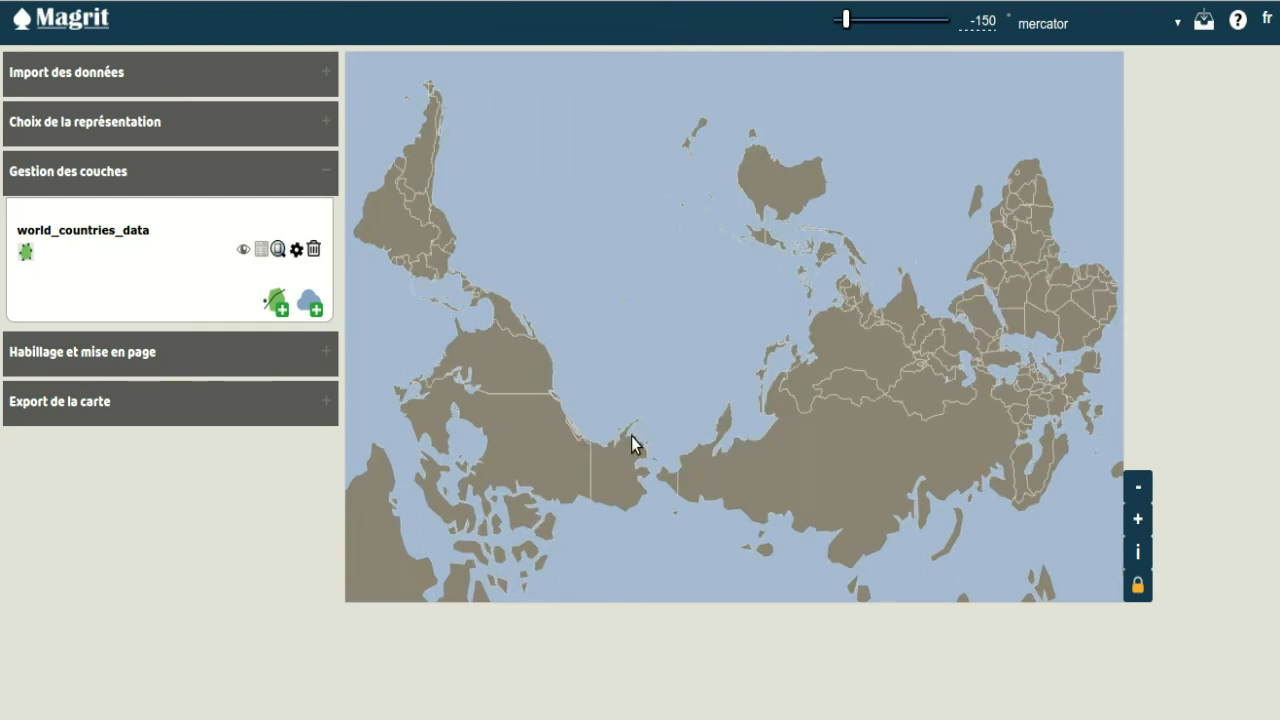
Step: Add a graticule to the map and move its layer beneath world_countries_data
{"action": "left_click", "coordinate": [85, 360]}
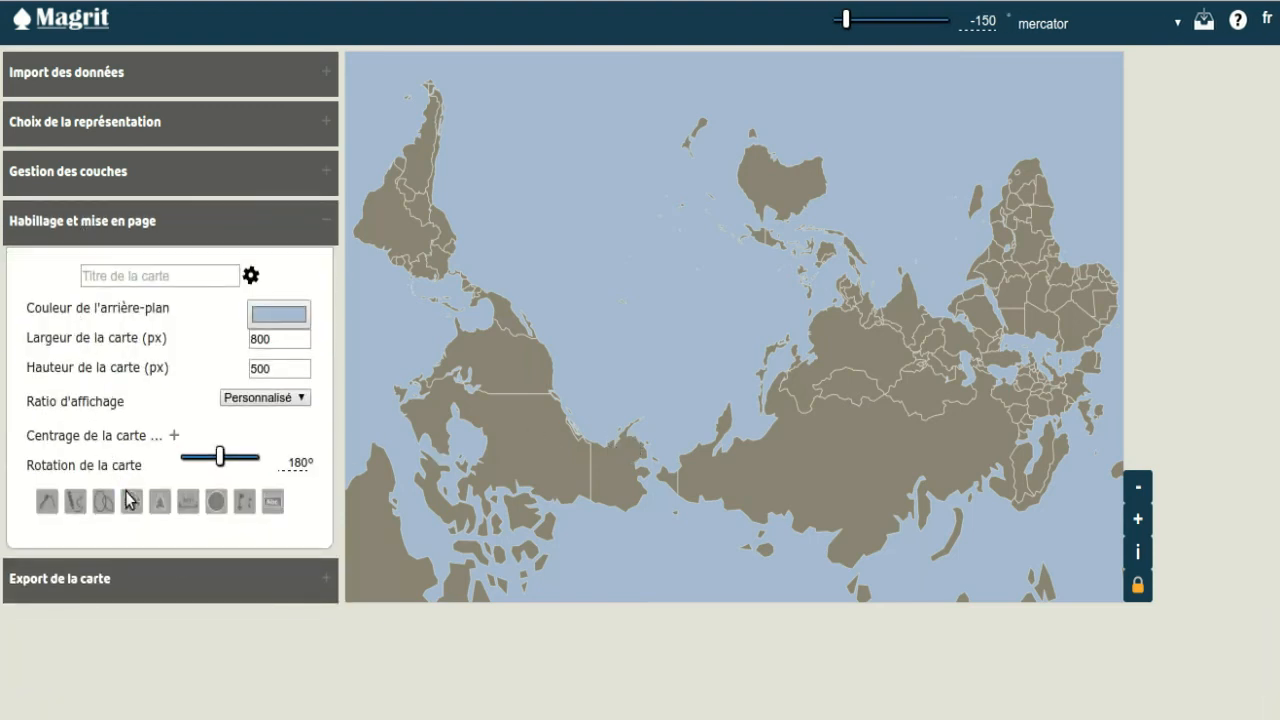
{"action": "left_click", "coordinate": [133, 502]}
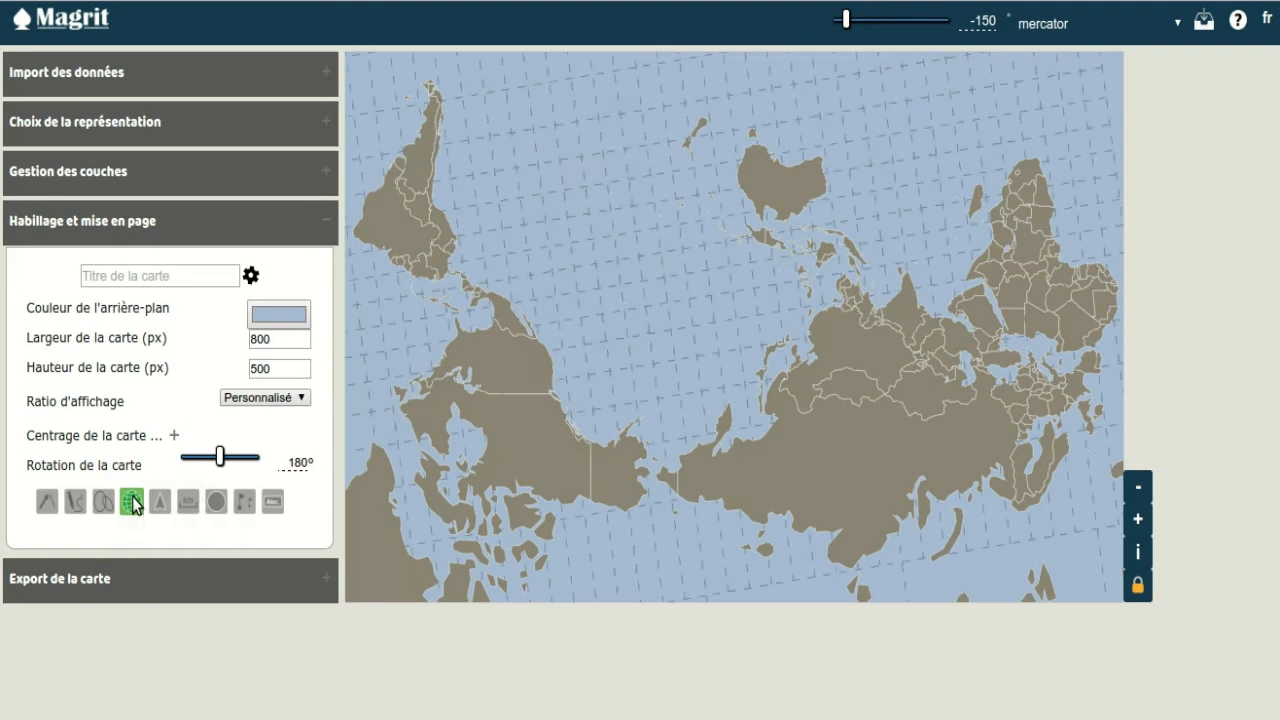
{"action": "left_click", "coordinate": [155, 180]}
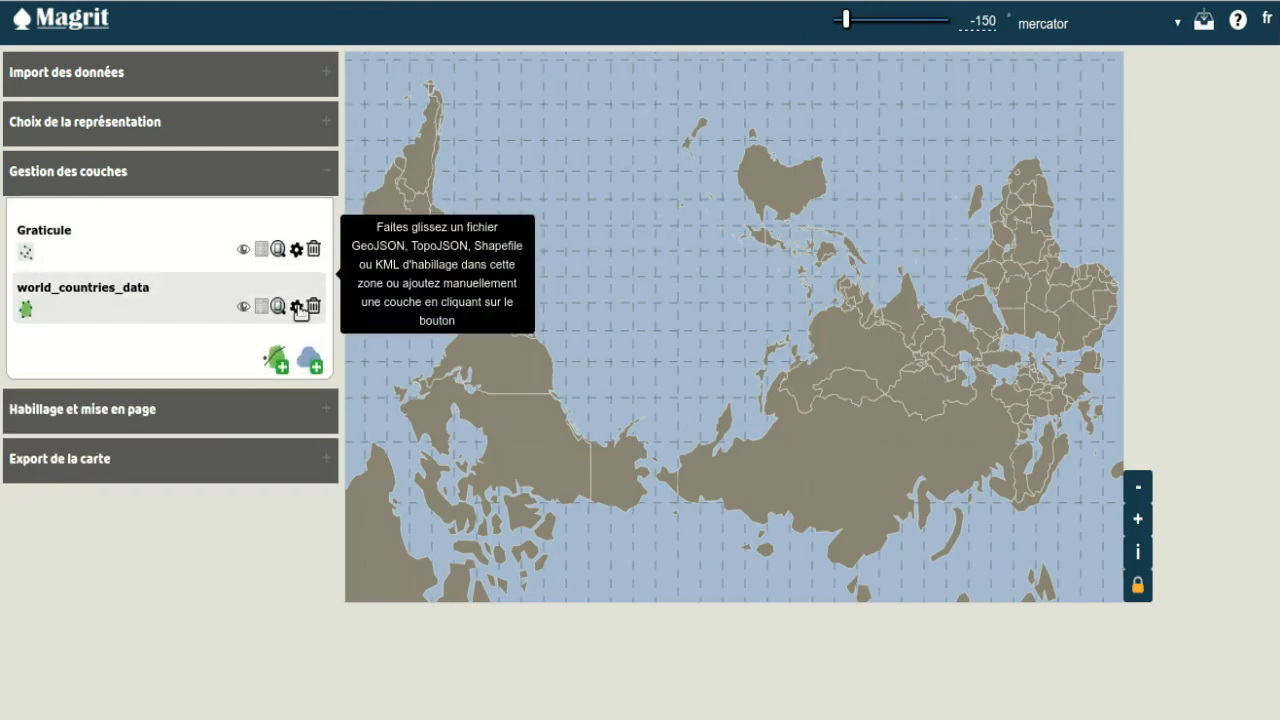
{"action": "left_click_drag", "start_coordinate": [84, 241], "coordinate": [86, 340]}
{"action": "mouse_move", "coordinate": [93, 237]}
{"action": "left_mouse_down"}
{"action": "mouse_move", "coordinate": [110, 258]}
{"action": "mouse_move", "coordinate": [110, 240]}
{"action": "left_mouse_up"}
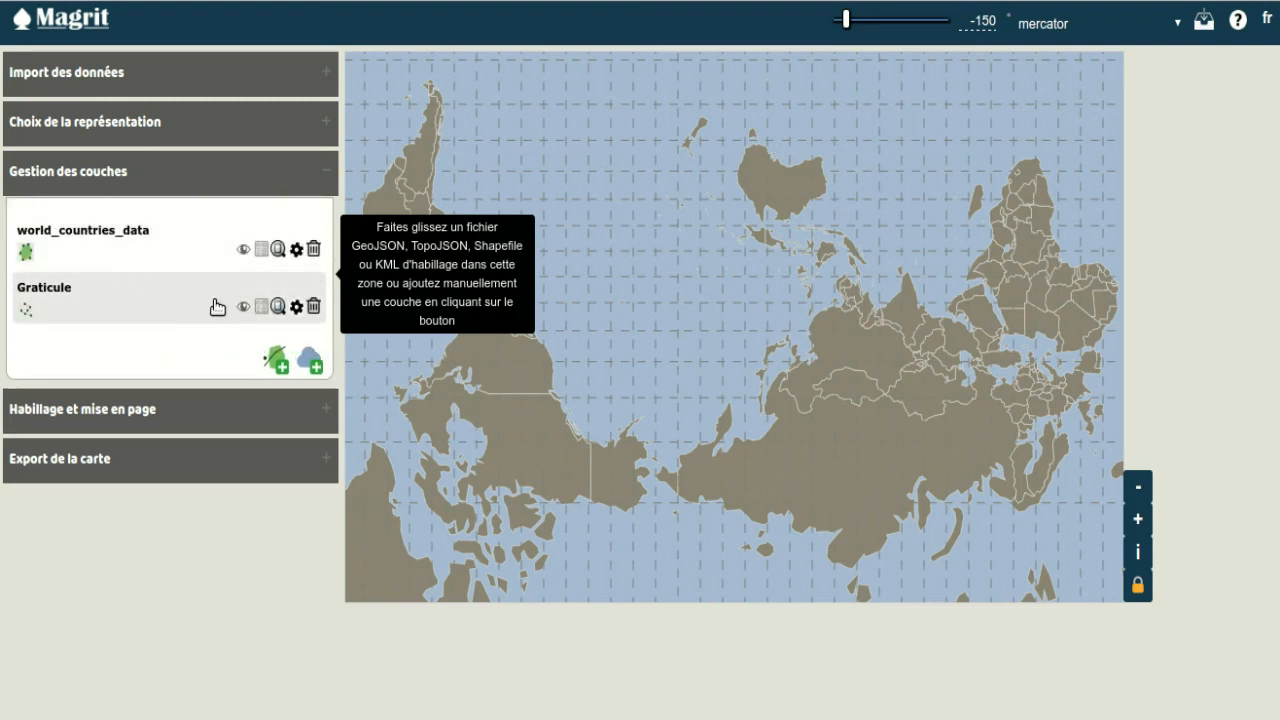
Step: Style the Graticule layer with white lines and a line spacing of 23, keeping it beneath the countries
{"action": "left_click", "coordinate": [296, 308]}
{"action": "left_click", "coordinate": [746, 138]}
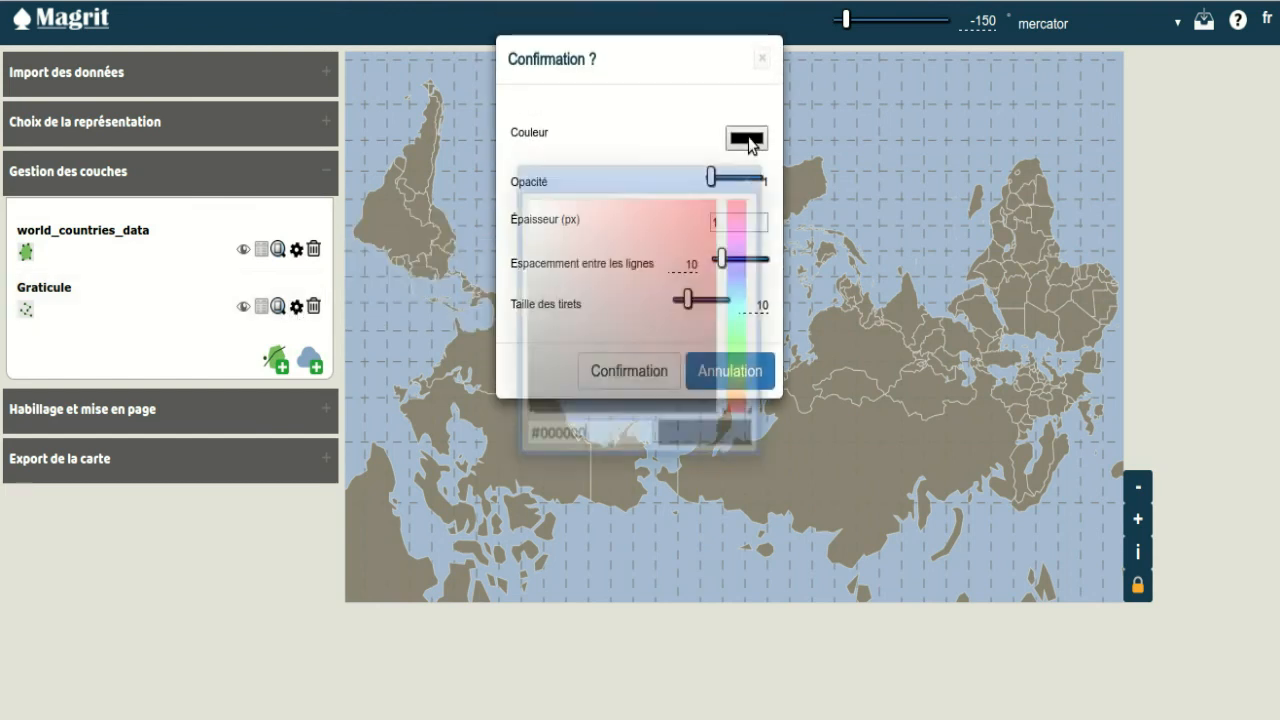
{"action": "left_click_drag", "start_coordinate": [565, 216], "coordinate": [516, 193]}
{"action": "key", "text": "Return"}
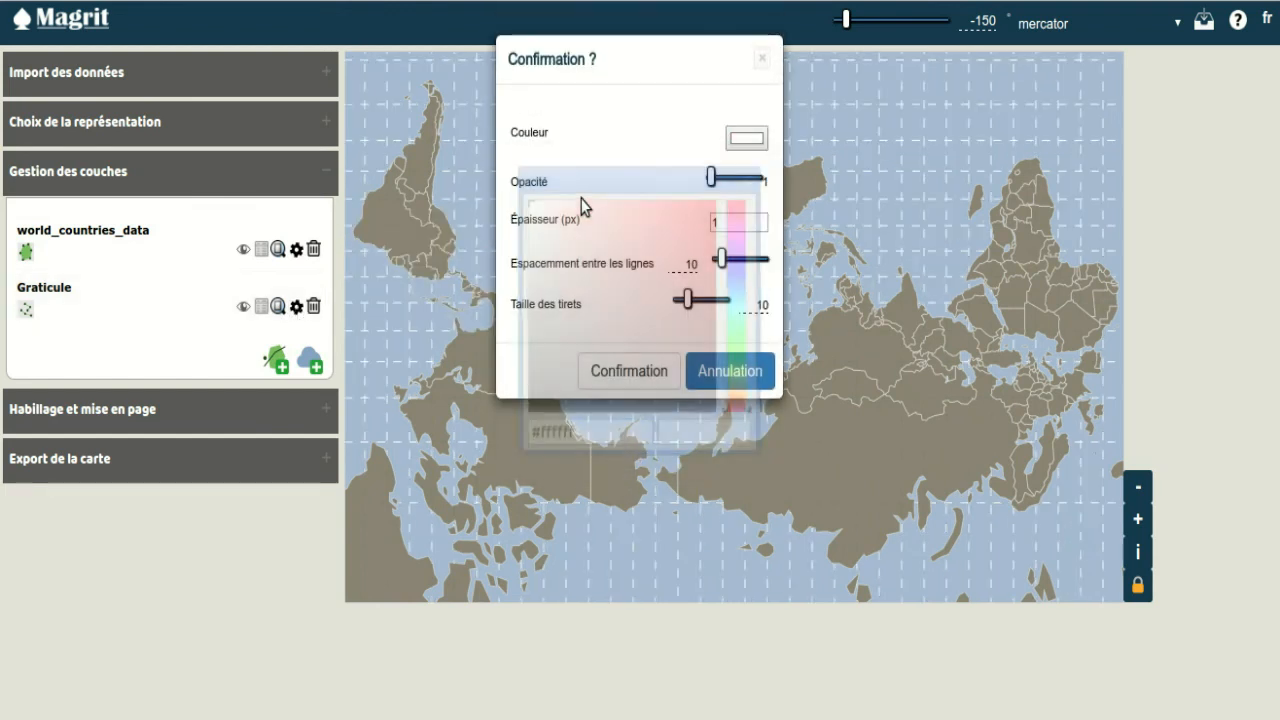
{"action": "left_click_drag", "start_coordinate": [725, 256], "coordinate": [731, 255]}
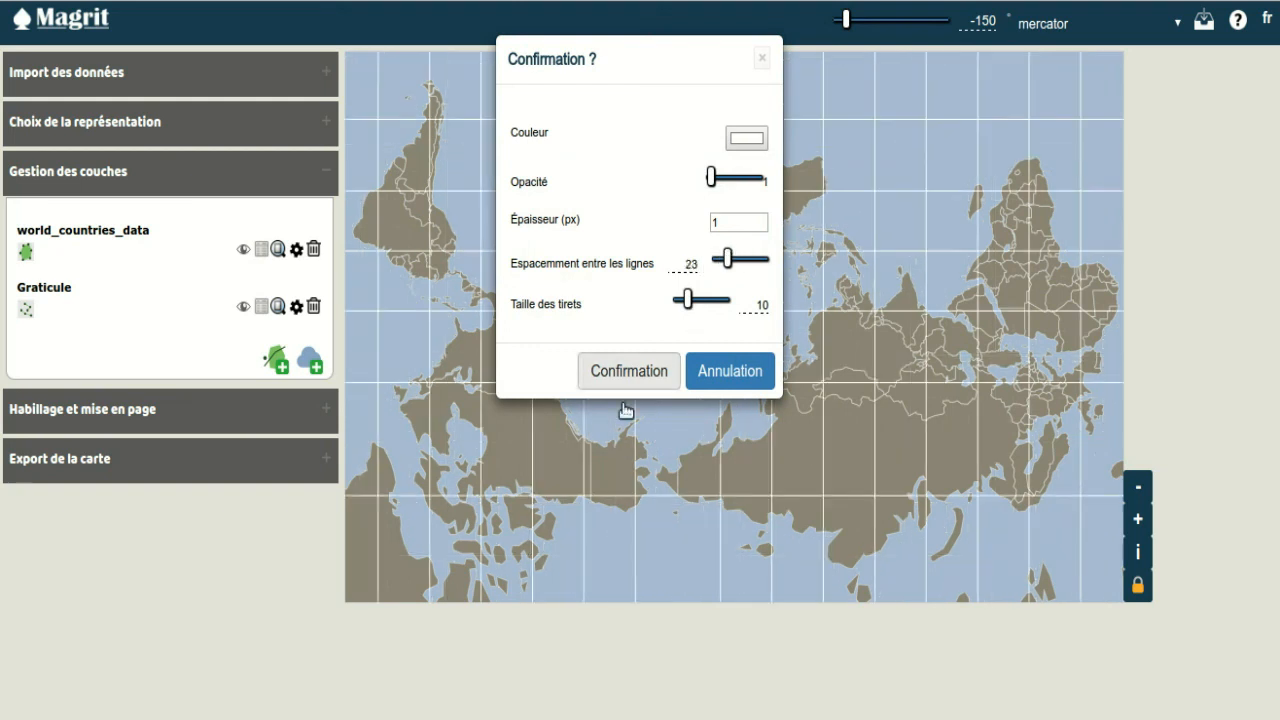
{"action": "left_click", "coordinate": [654, 374]}
{"action": "left_click_drag", "start_coordinate": [205, 248], "coordinate": [109, 331]}
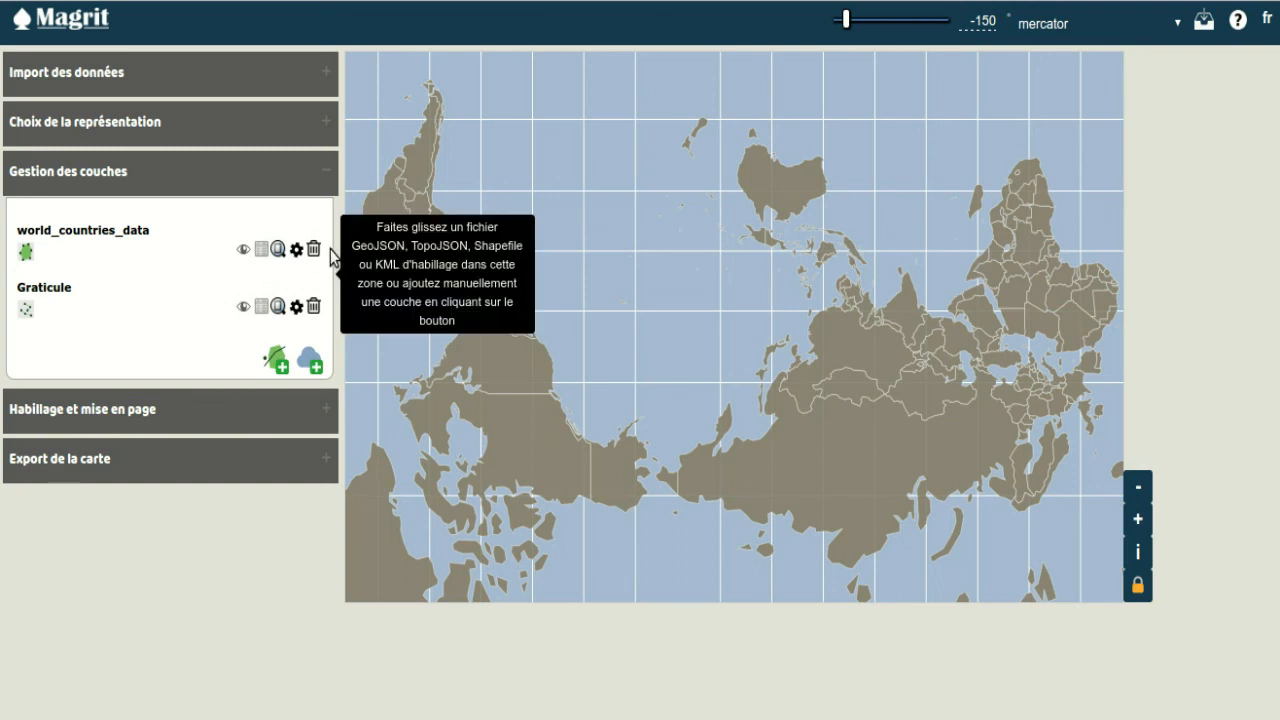
Step: Set up a stock map (Carte de stocks) based on the PopTotal field
{"action": "left_click", "coordinate": [176, 124]}
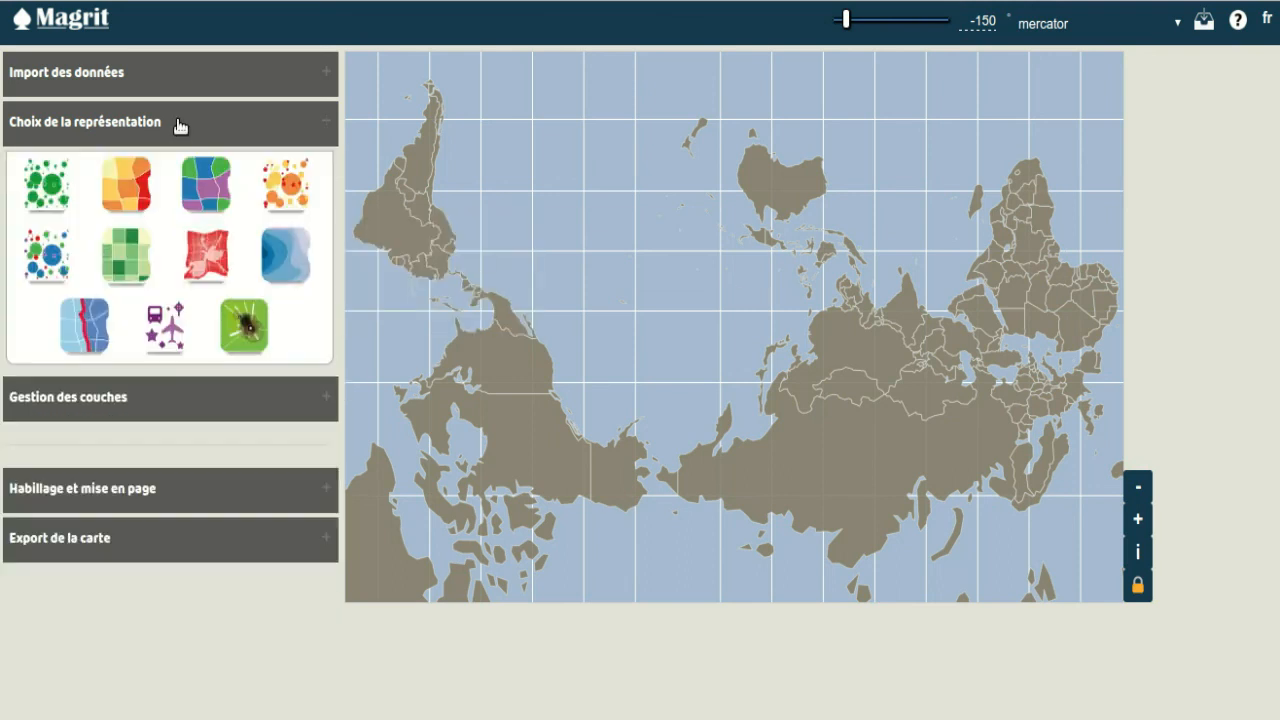
{"action": "left_click", "coordinate": [53, 184]}
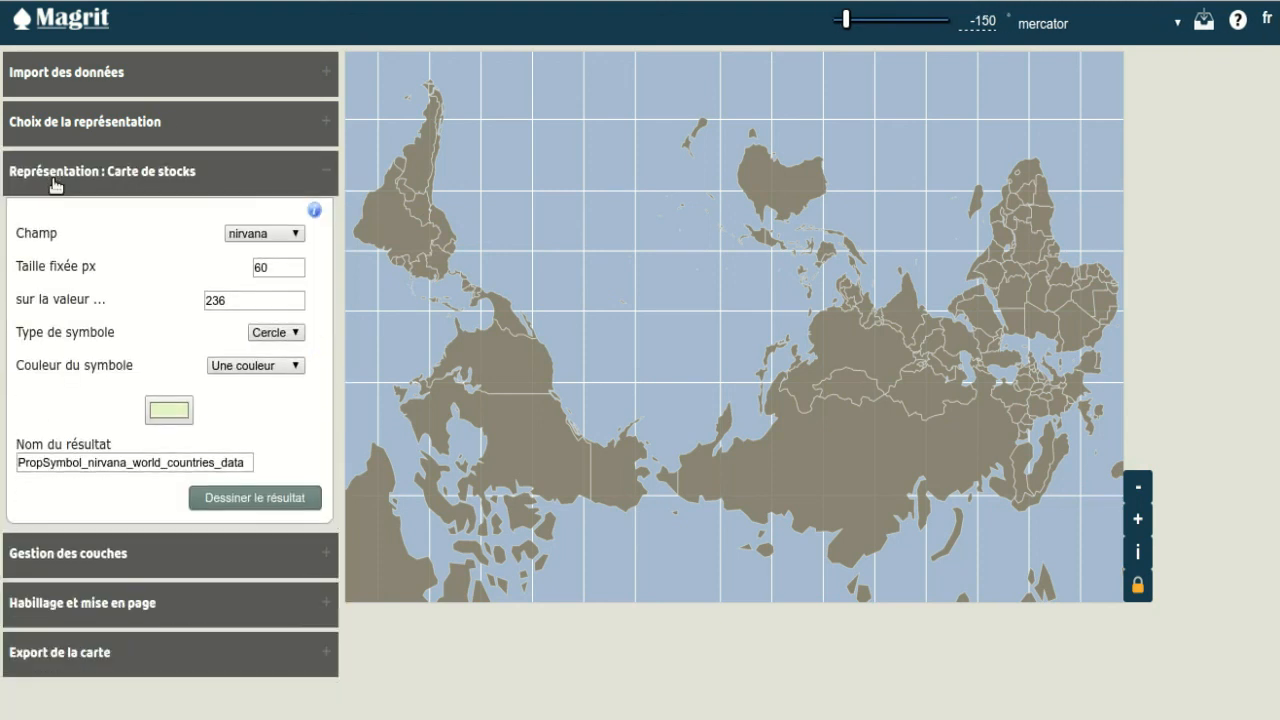
{"action": "left_click", "coordinate": [260, 236]}
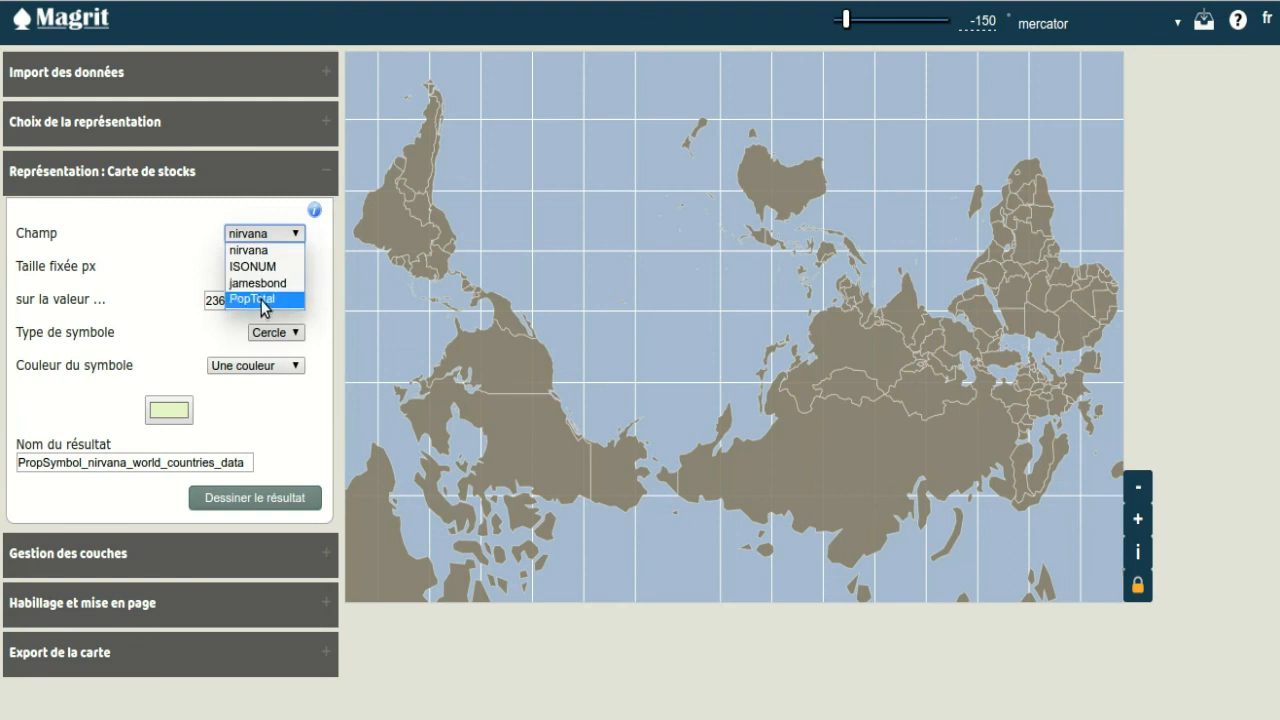
{"action": "left_click", "coordinate": [264, 301]}
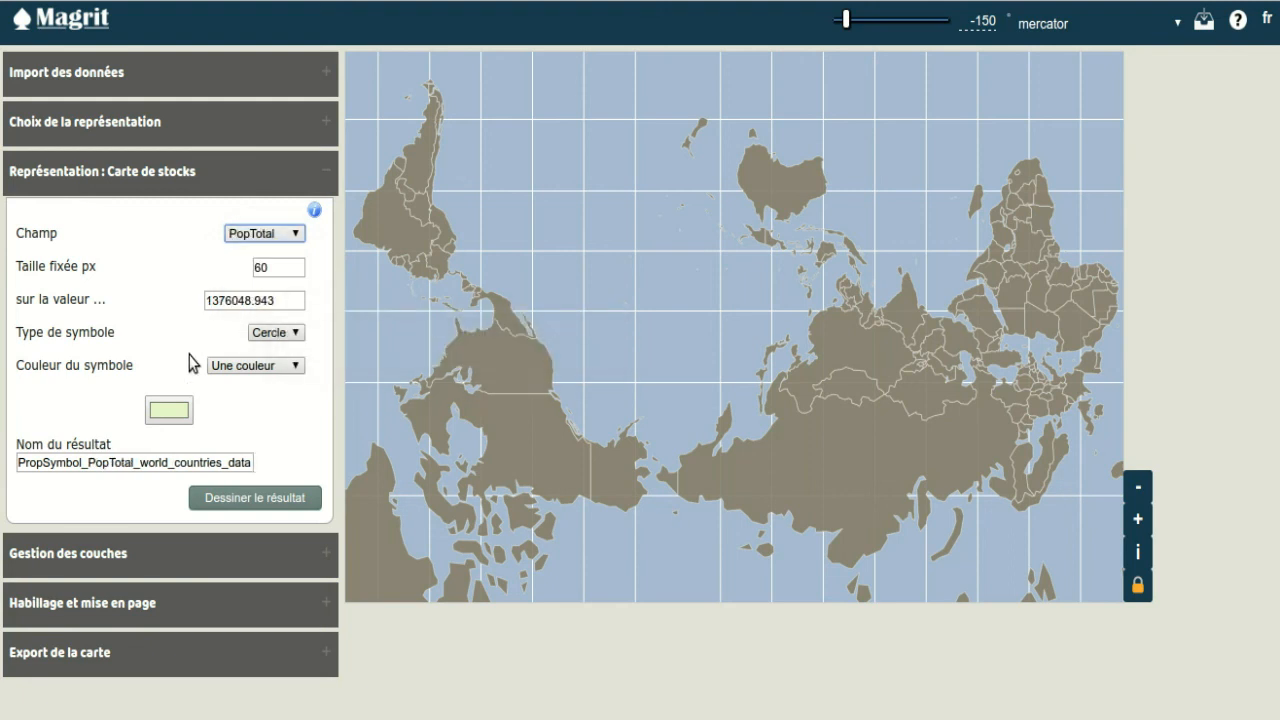
Step: Set the proportional symbol colour to bright red and draw the PopTotal stock map
{"action": "left_click", "coordinate": [177, 405]}
{"action": "left_click", "coordinate": [744, 197]}
{"action": "left_click", "coordinate": [708, 203]}
{"action": "key", "text": "Return"}
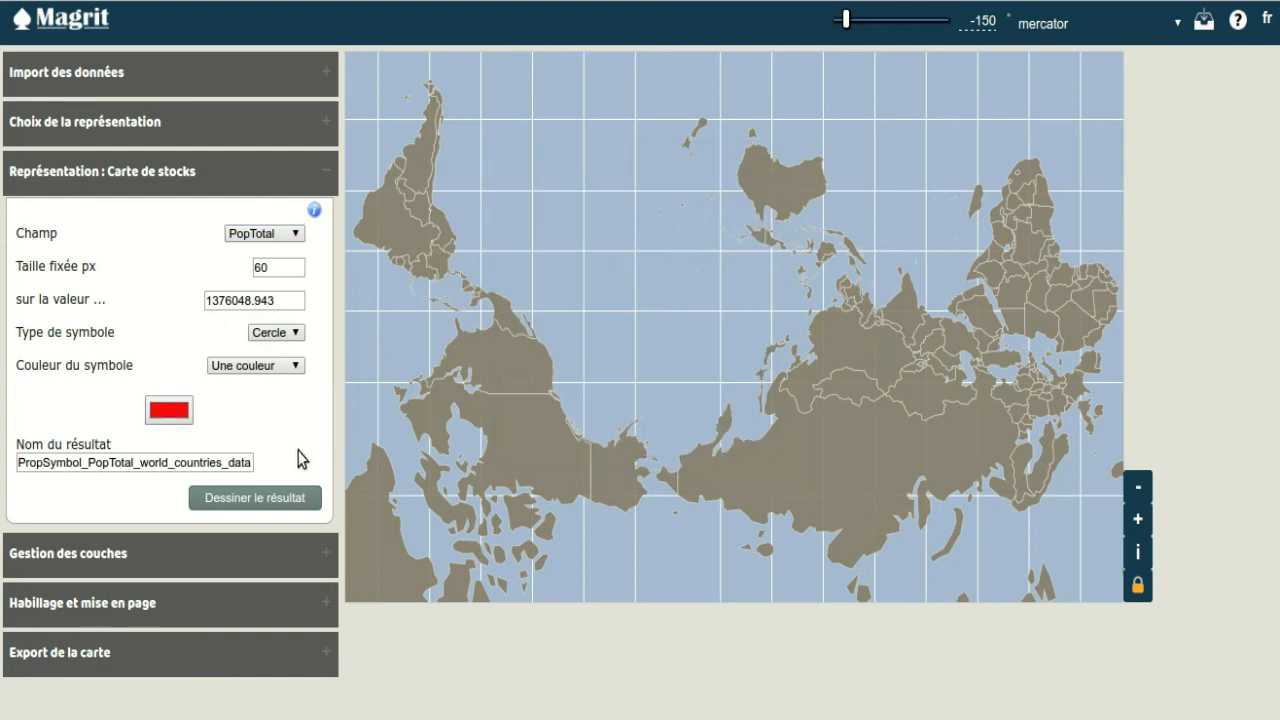
{"action": "left_click", "coordinate": [300, 500]}
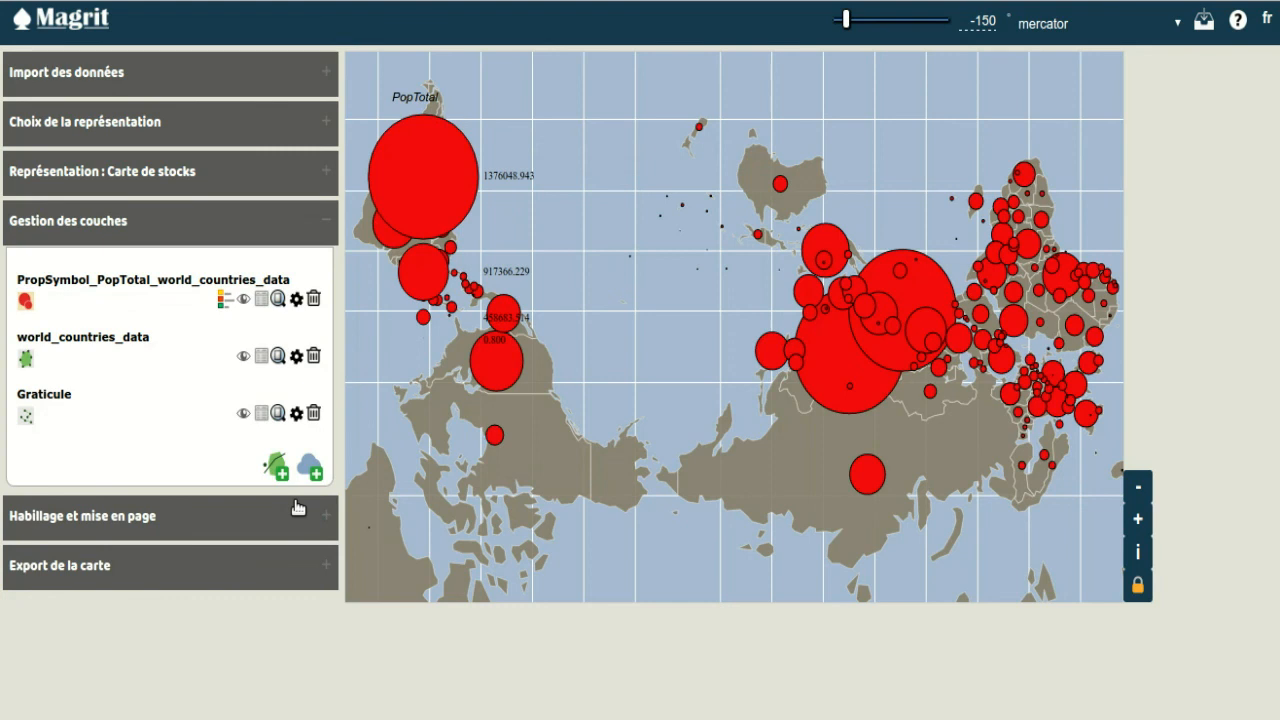